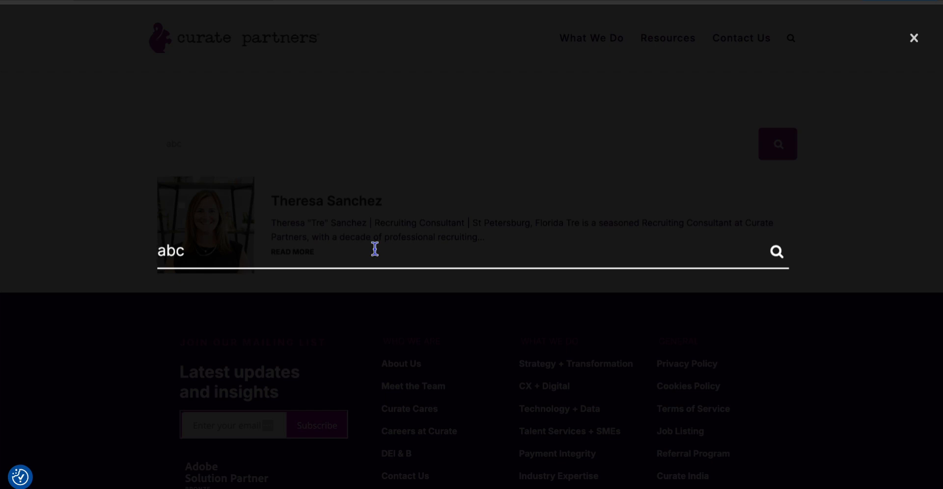
- Inspect the site's search field containing "abc" in the developer tools
right_click(375, 249)
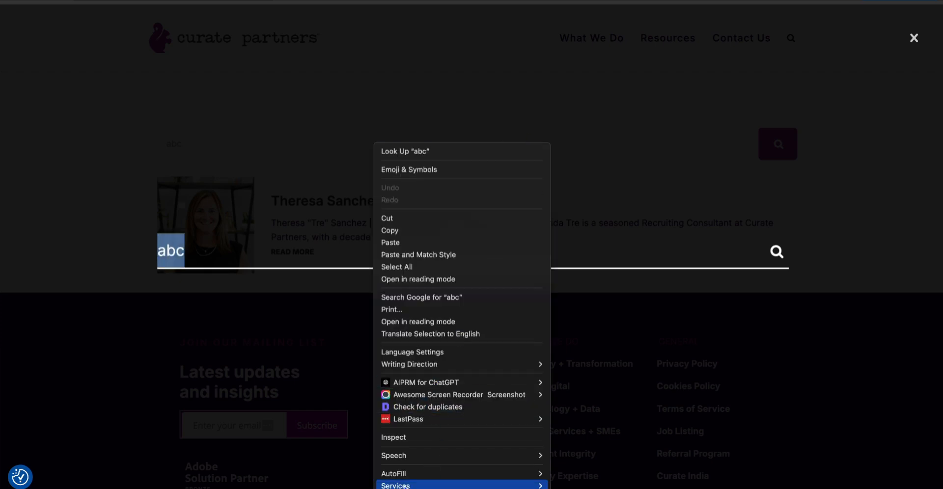
left_click(446, 439)
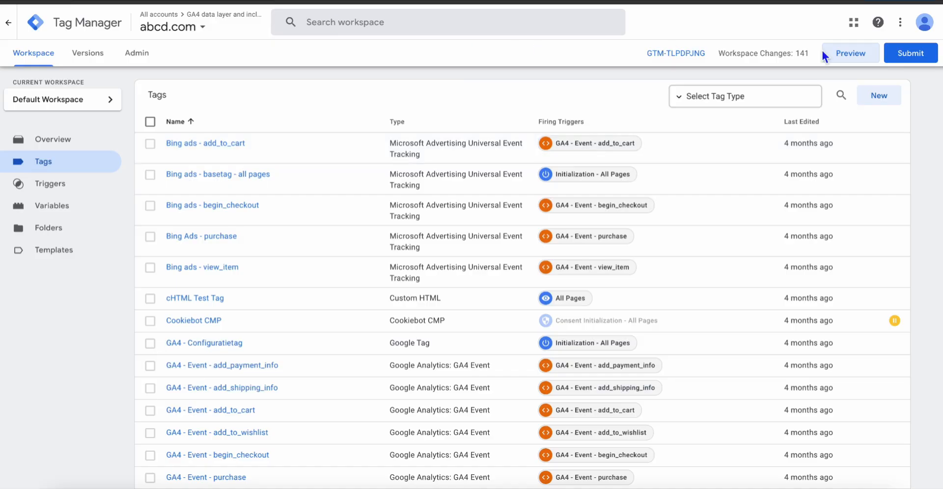
left_click(849, 63)
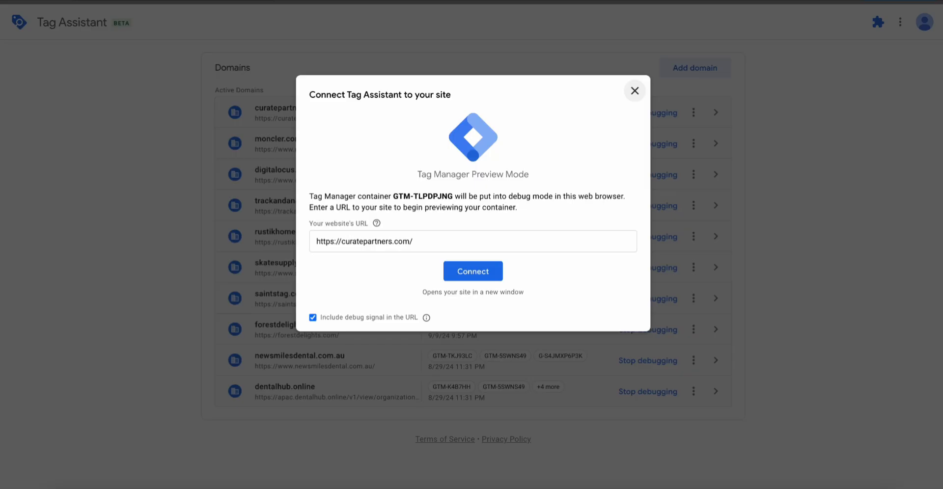
left_click(471, 270)
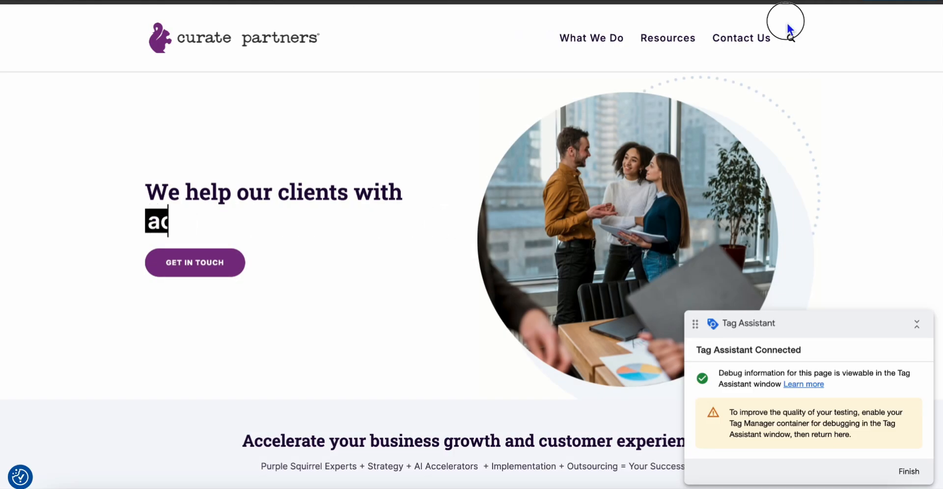
- Open the site's search overlay and collapse the Tag Assistant badge
left_click(790, 40)
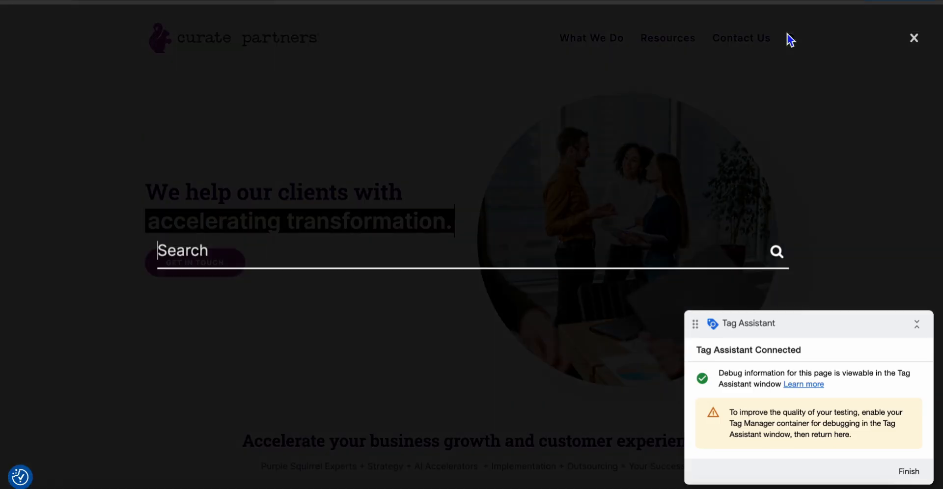
left_click(916, 325)
left_click_drag(873, 330, 872, 445)
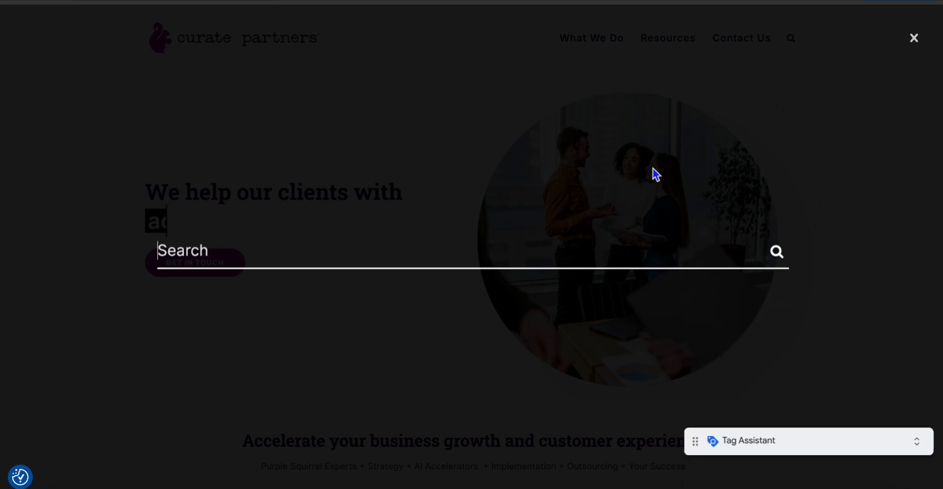
- Inspect the search overlay in the developer tools and bring up the Console
right_click(652, 169)
left_click(694, 283)
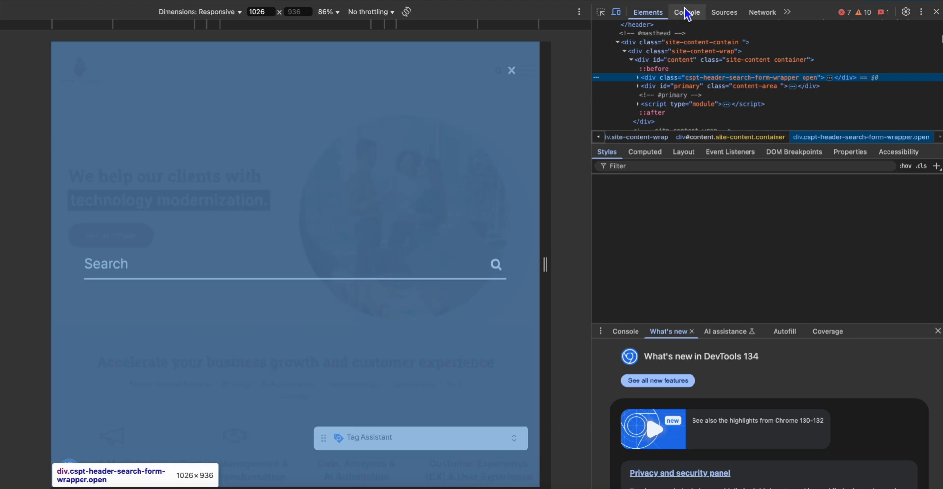
left_click(686, 13)
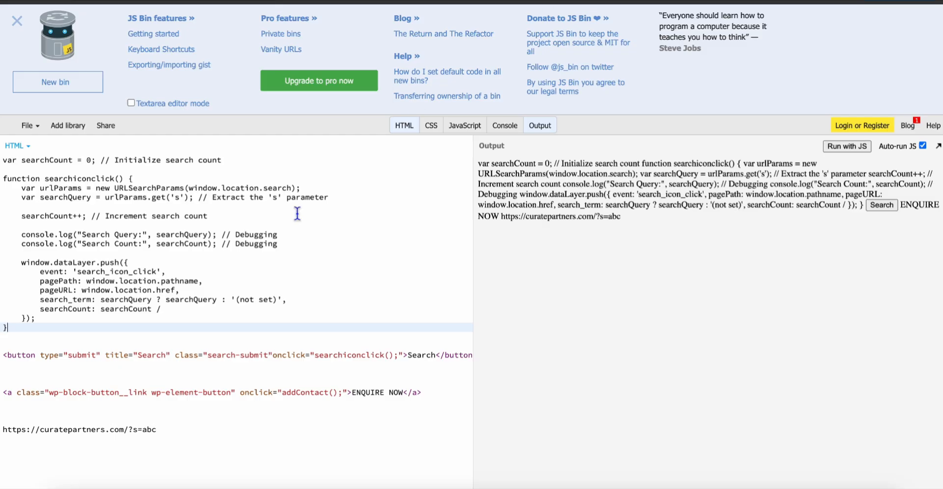
- Switch to JS Bin and highlight the code from the searchCount variable through the searchiconclick function
left_click(147, 294)
left_click_drag(22, 329, 4, 153)
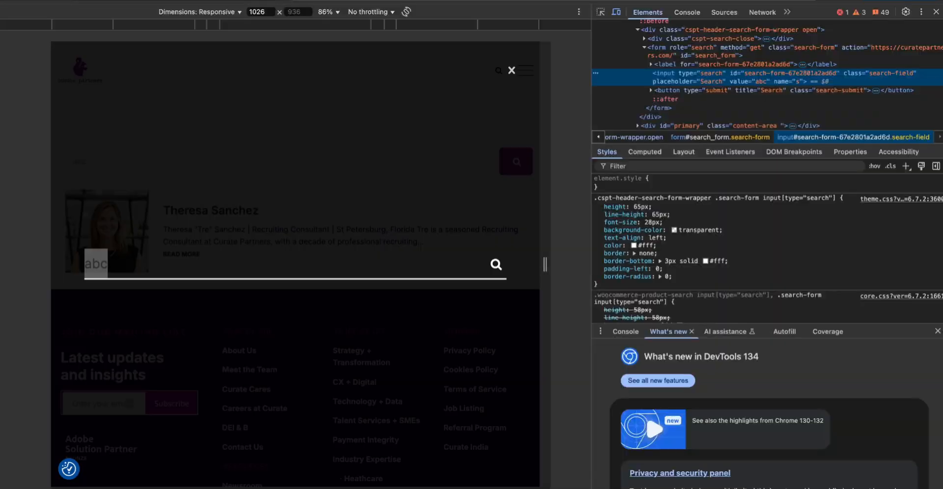
- Switch to the search results page and submit the "abc" search again from the overlay
right_click(219, 268)
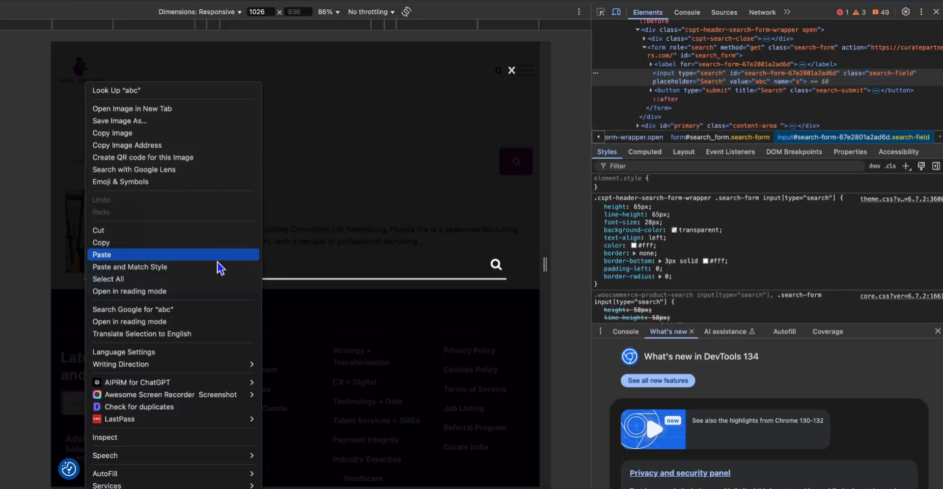
left_click(337, 268)
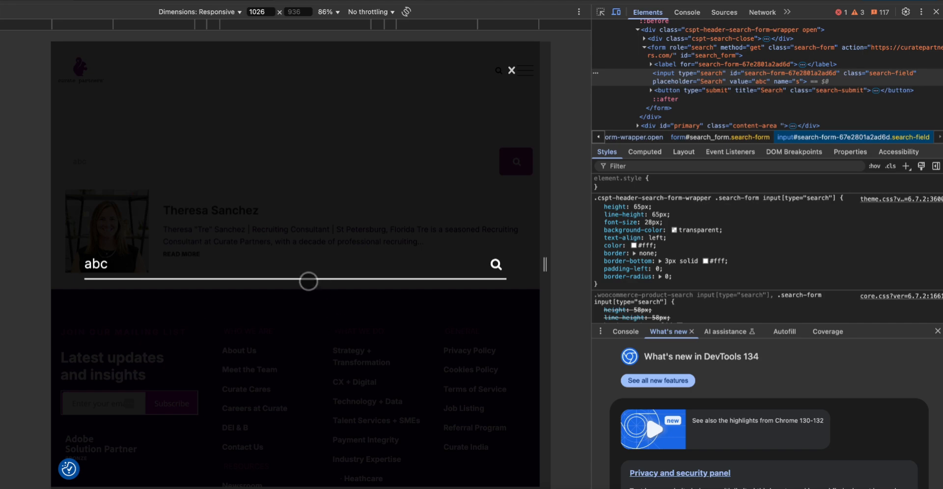
key("Return")
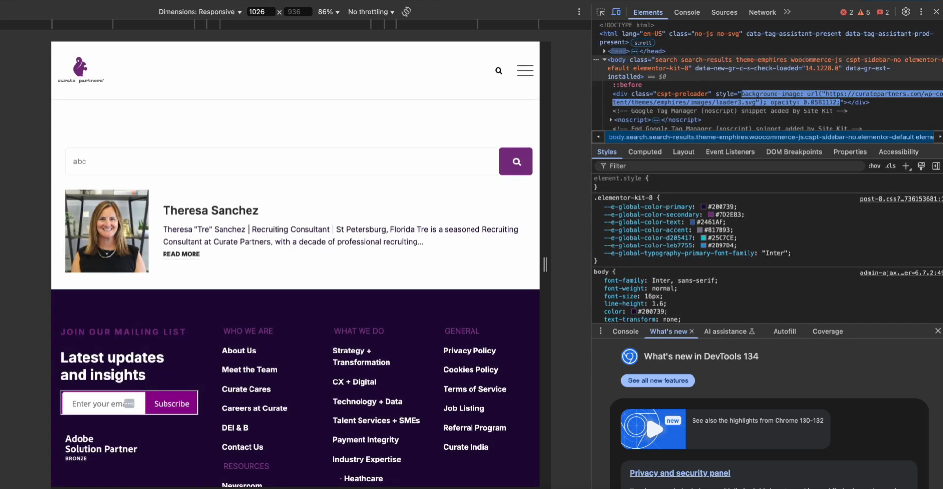
left_click(381, 2)
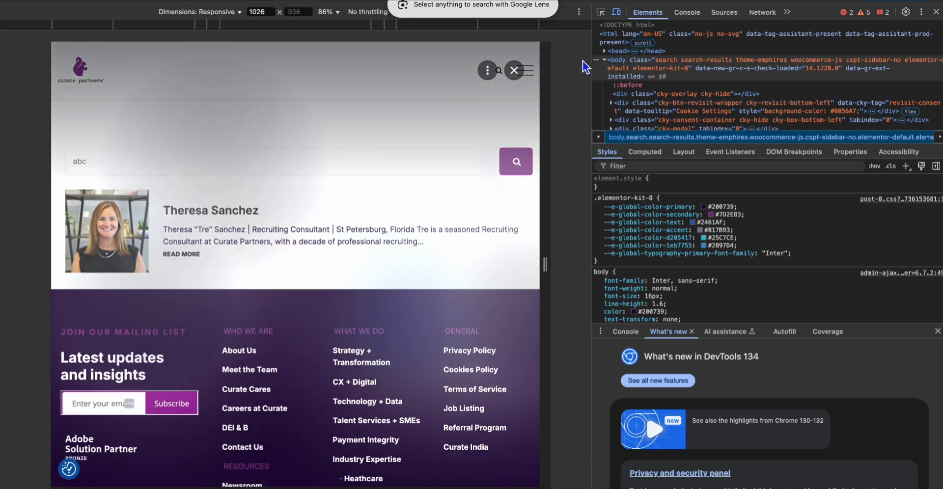
left_click(517, 75)
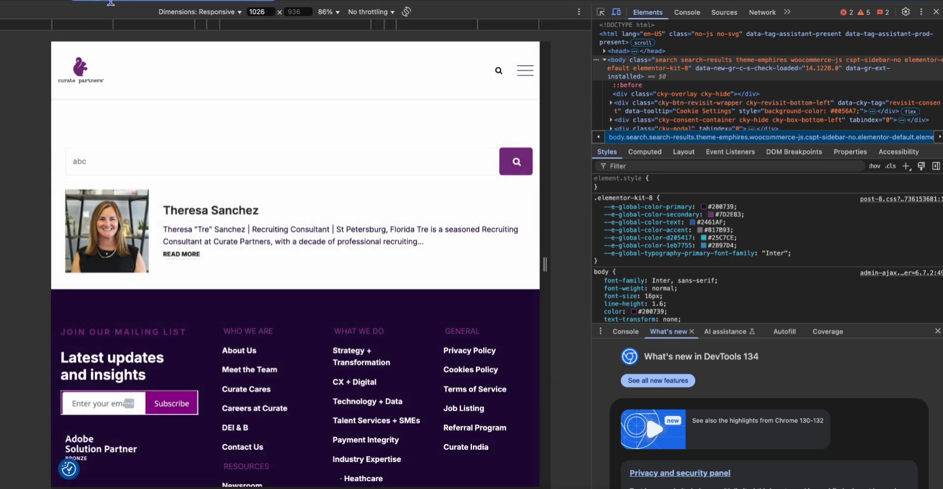
left_click(418, 1)
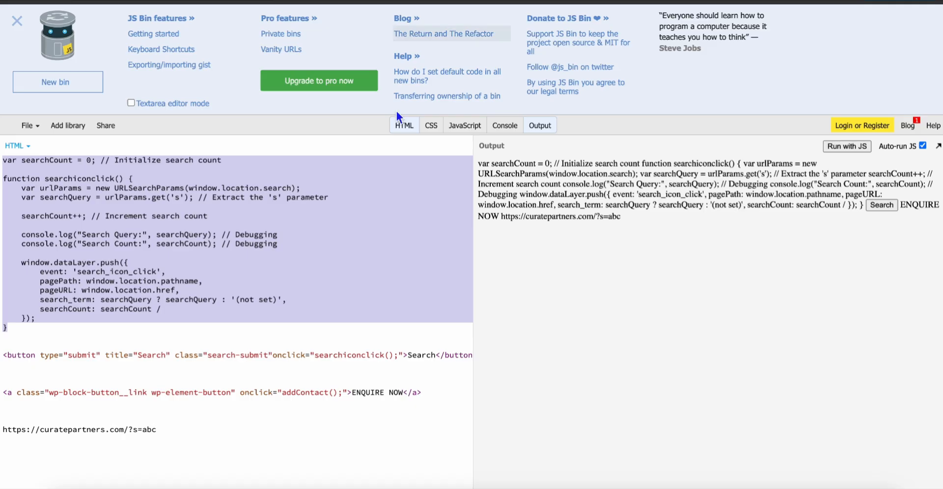
left_click_drag(159, 432, 3, 429)
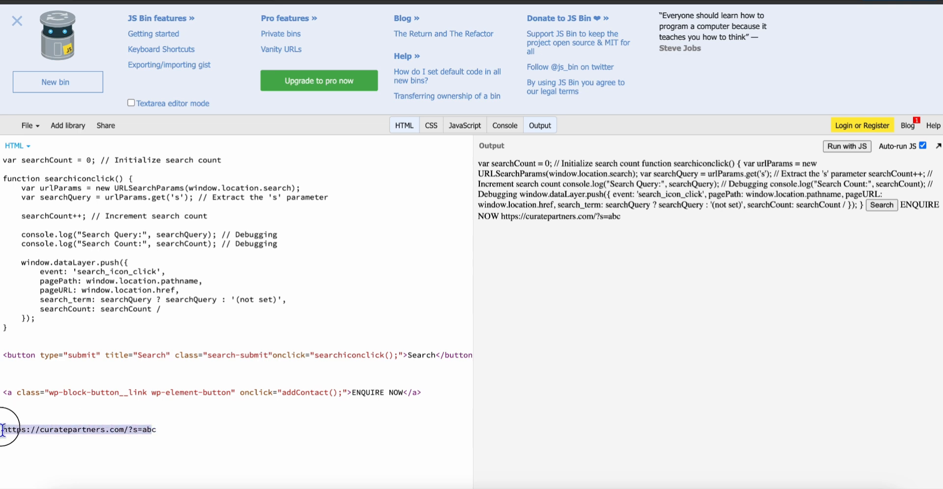
type("c")
key("Return")
key("BackSpace")
key("BackSpace")
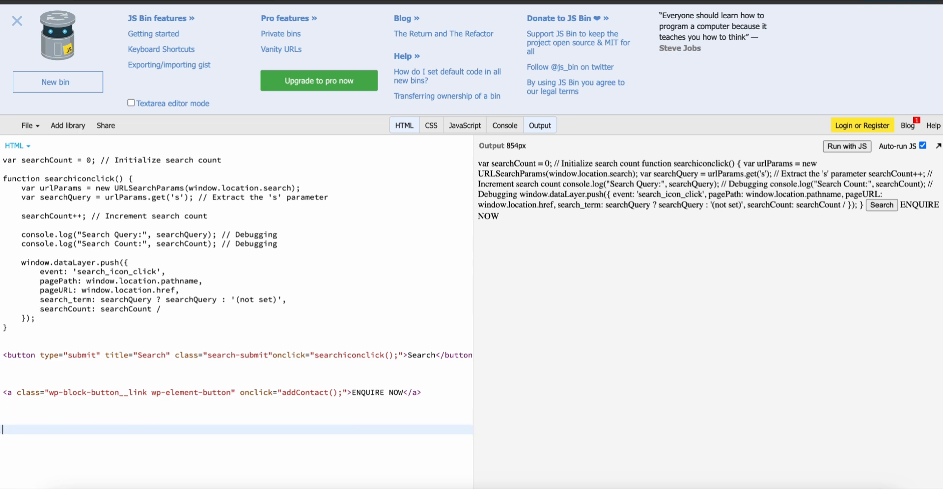
type("https://curatepartners.com/?s=abc")
- Examine the ?s=abc URL parameter and the code handling searchCount, urlParams.get('s'), pageURL and search_term in JS Bin
left_click_drag(166, 431, 128, 432)
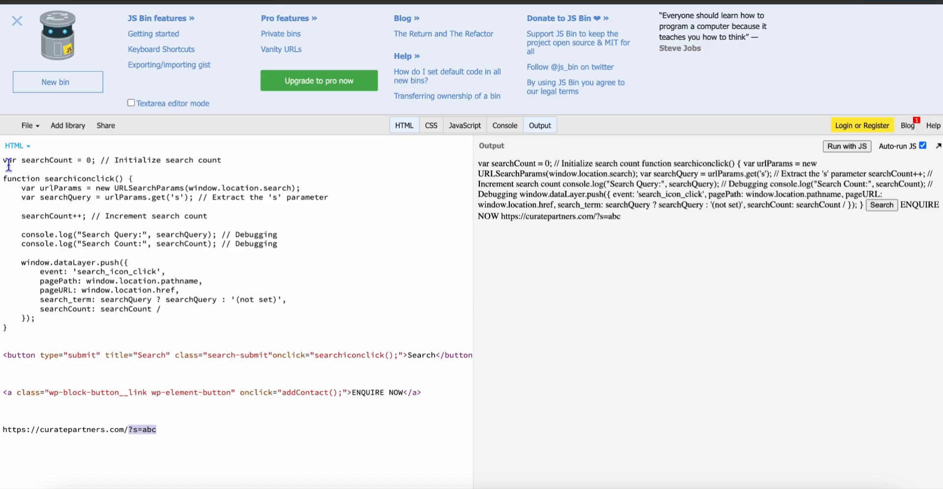
left_click_drag(3, 163, 85, 164)
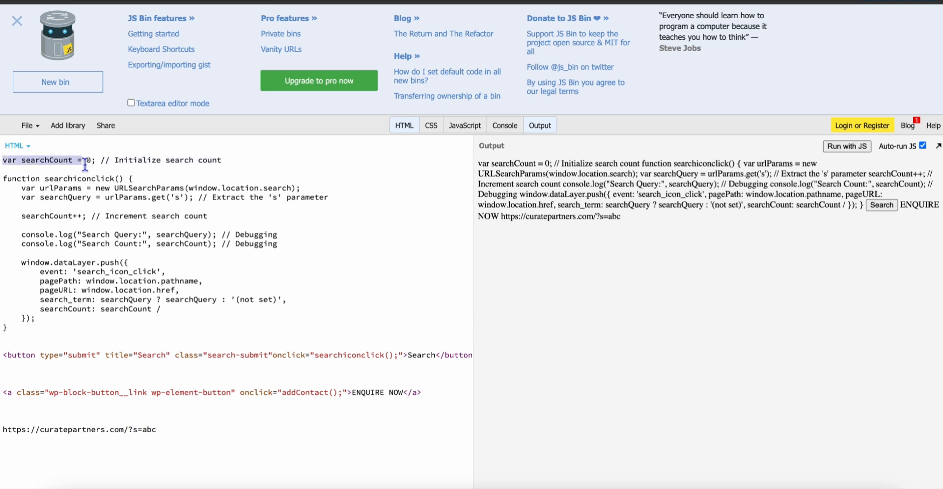
left_click(93, 161)
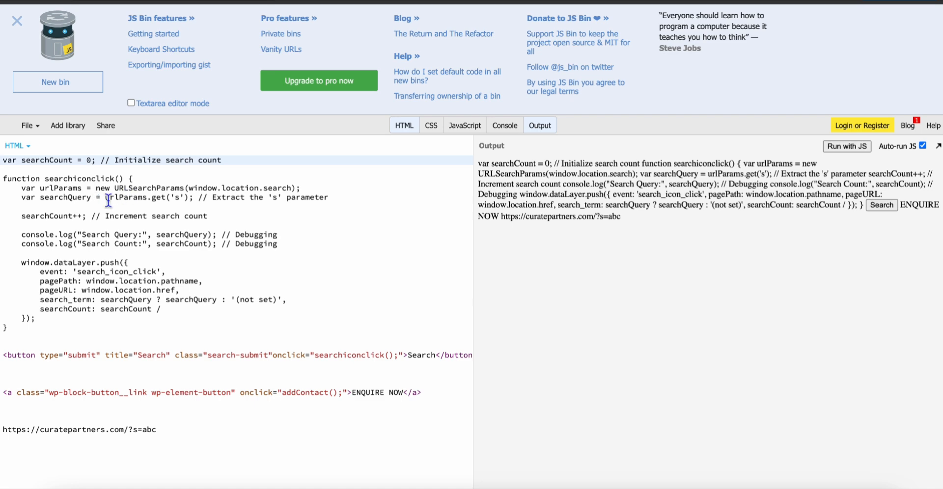
left_click_drag(105, 198, 197, 200)
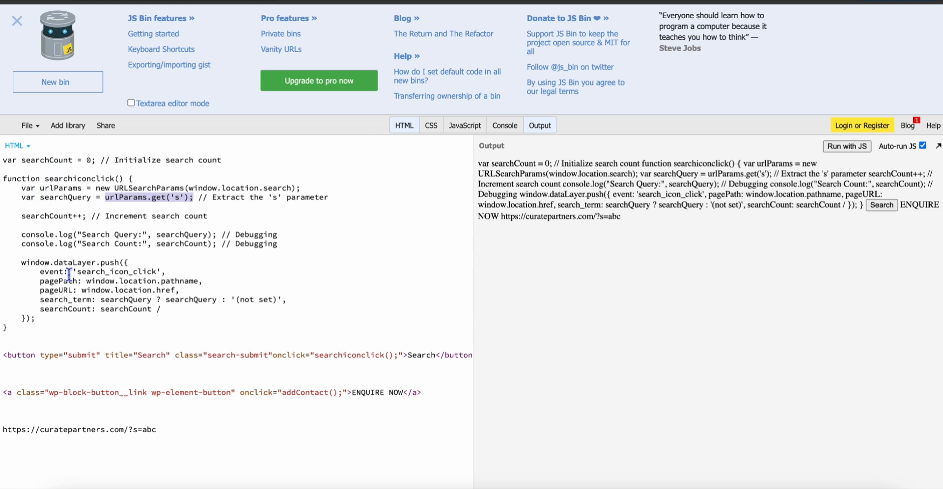
left_click_drag(40, 291, 96, 301)
left_click_drag(41, 309, 97, 311)
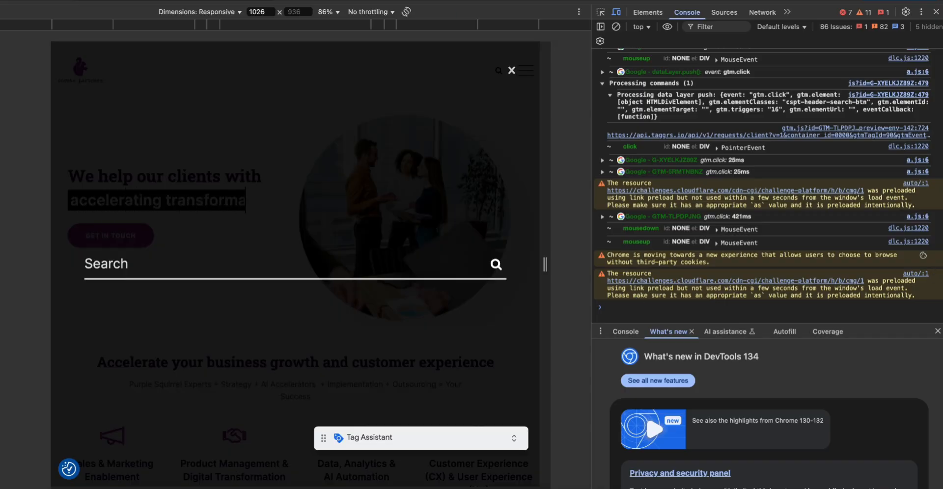
- Clear the site's console and try to run the searchCount and searchiconclick code copied from JS Bin
left_click(615, 26)
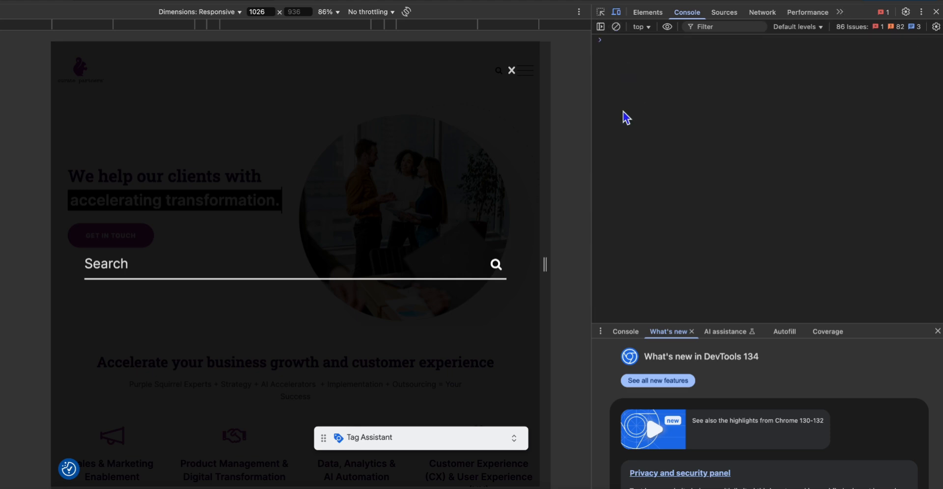
left_click(635, 64)
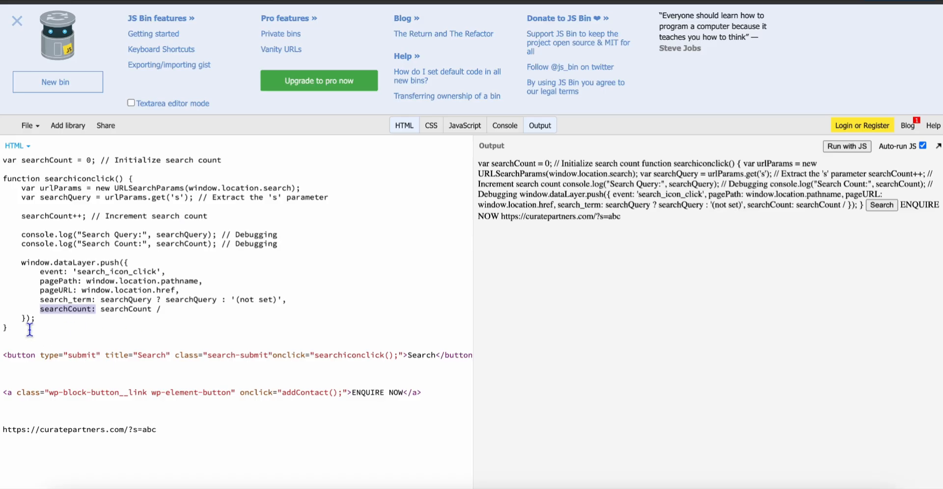
left_click_drag(29, 329, 2, 160)
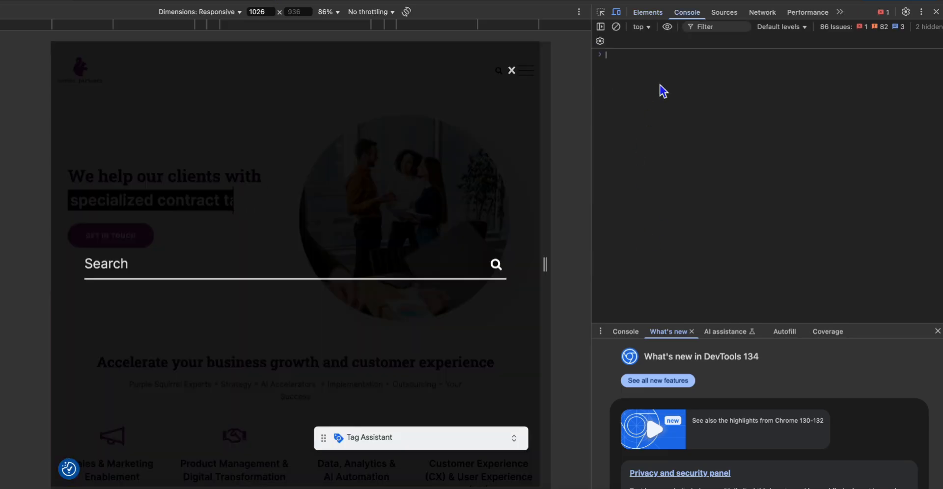
key("Return")
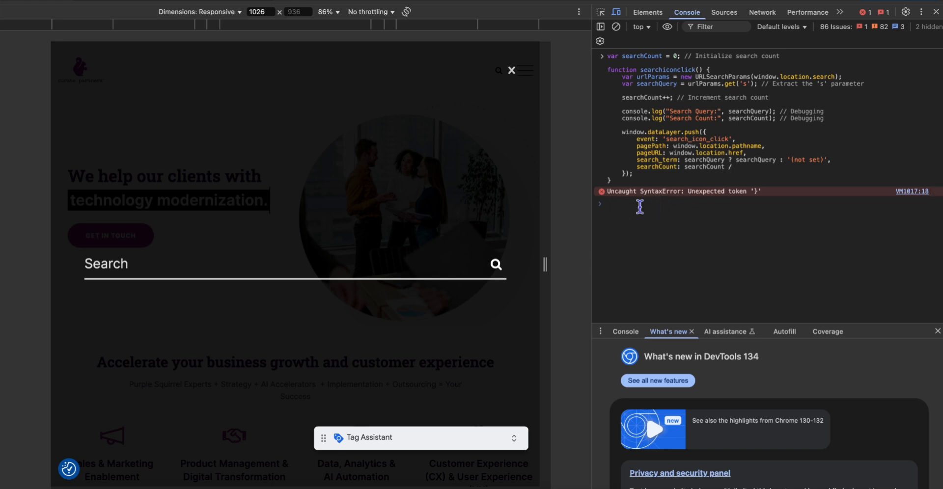
- Recall the code in the console, remove the stray slash after "searchCount: searchCount", and run it again
key("Up")
left_click(741, 303)
key("BackSpace")
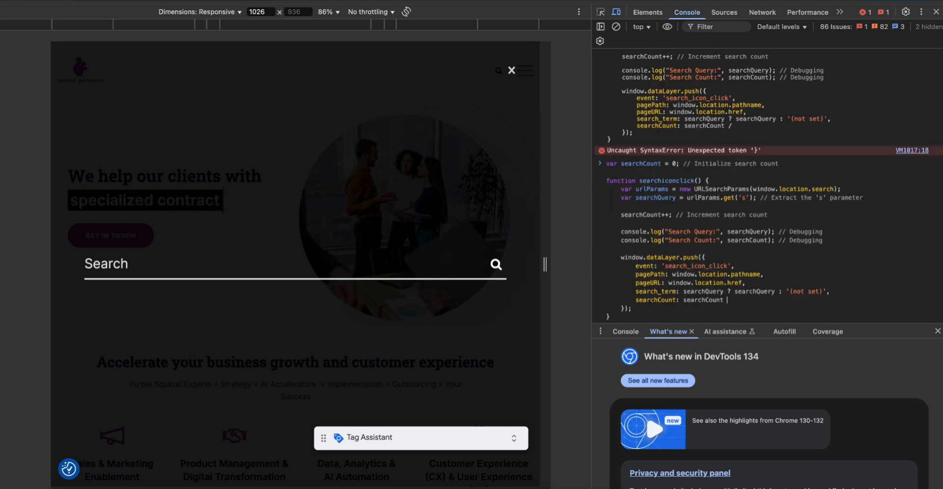
key("Return")
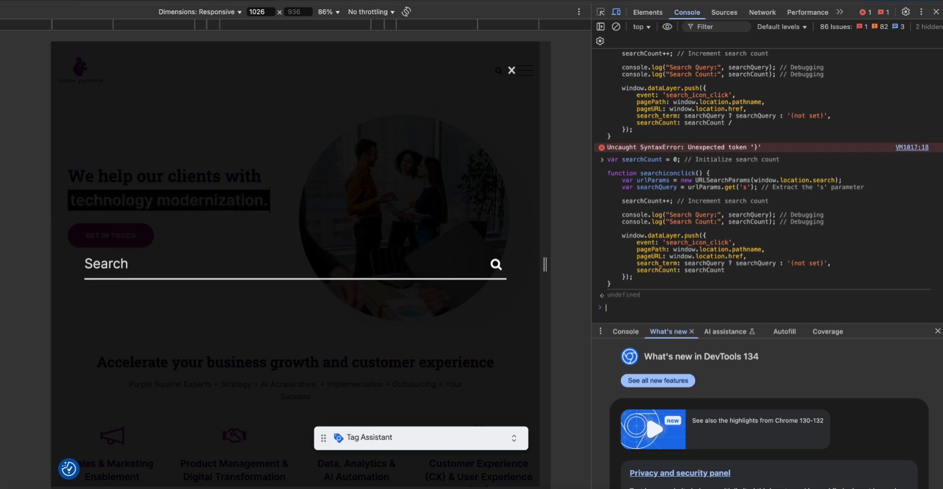
- Copy the search-submit button markup containing onclick="searchiconclick();" from JS Bin and return to the site
left_click(506, 1)
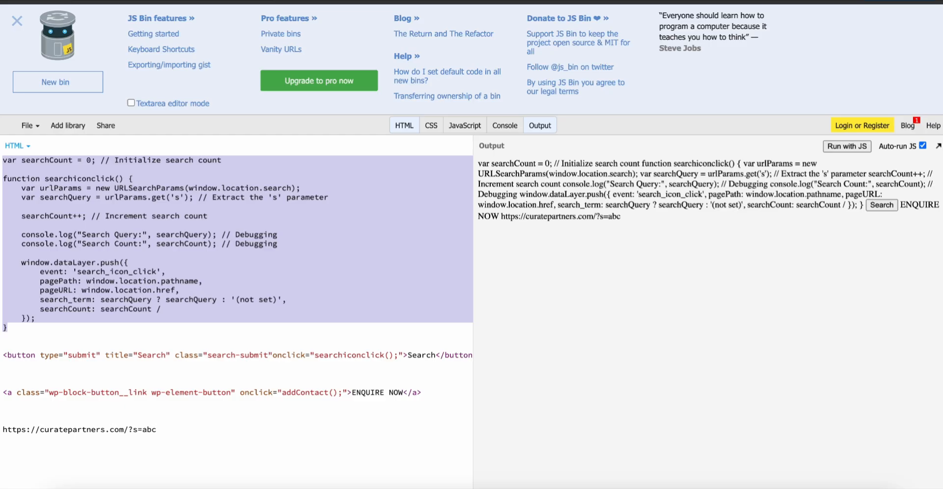
triple_click(9, 358)
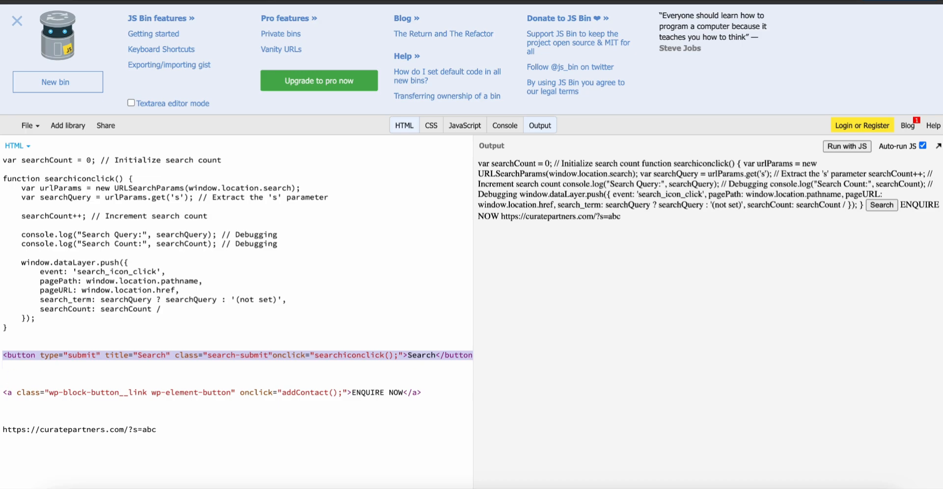
left_click(607, 1)
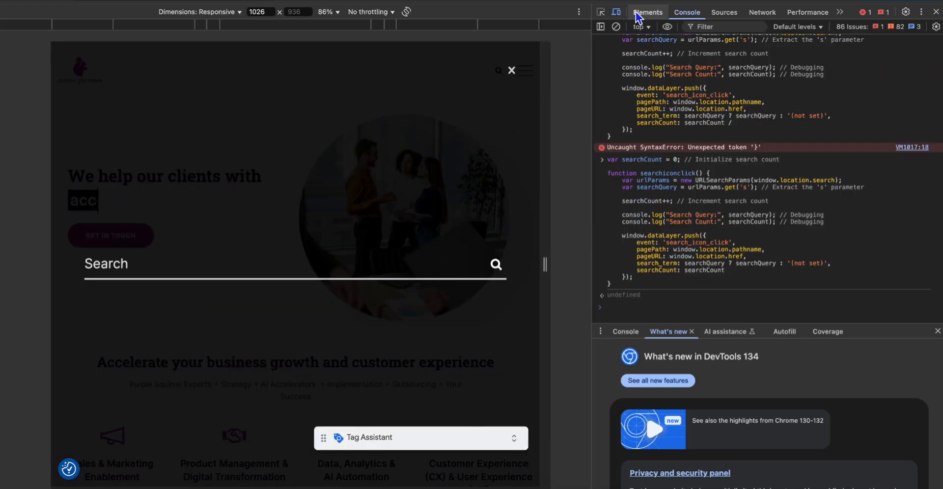
- Inspect the search overlay's search-submit button and replace its HTML with the copied markup containing onclick="searchiconclick();"
left_click(639, 12)
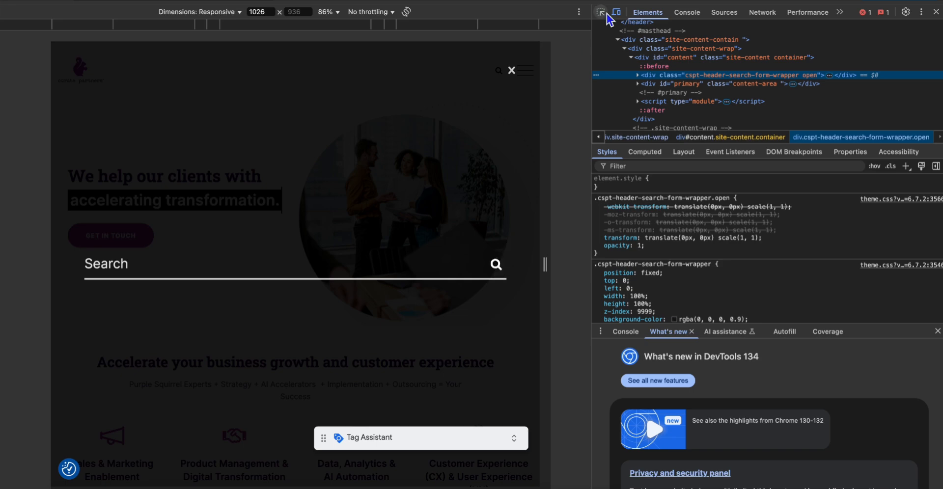
left_click(602, 16)
left_click(502, 272)
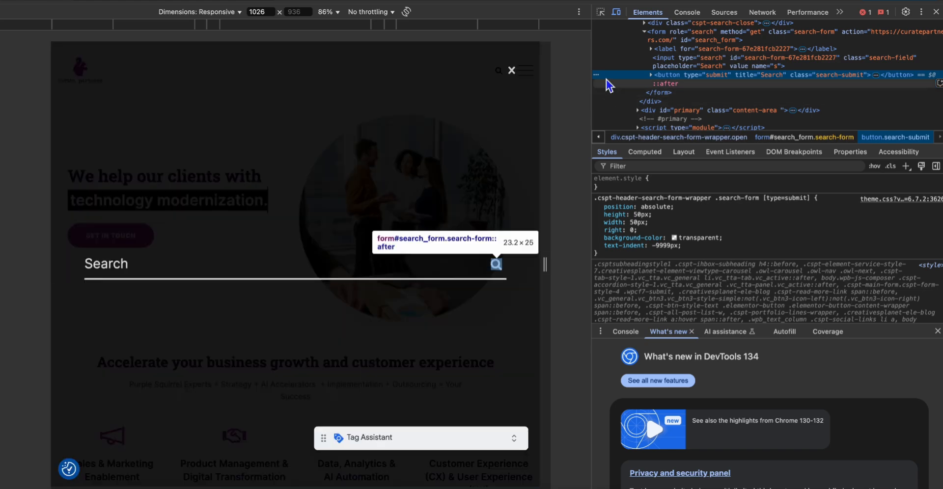
right_click(601, 74)
left_click(623, 108)
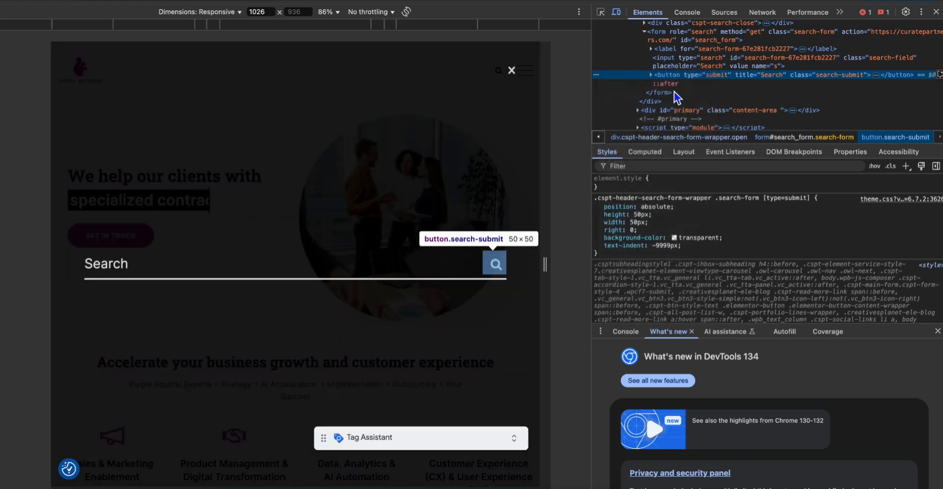
type("onclick=\"searchiconclick();\"")
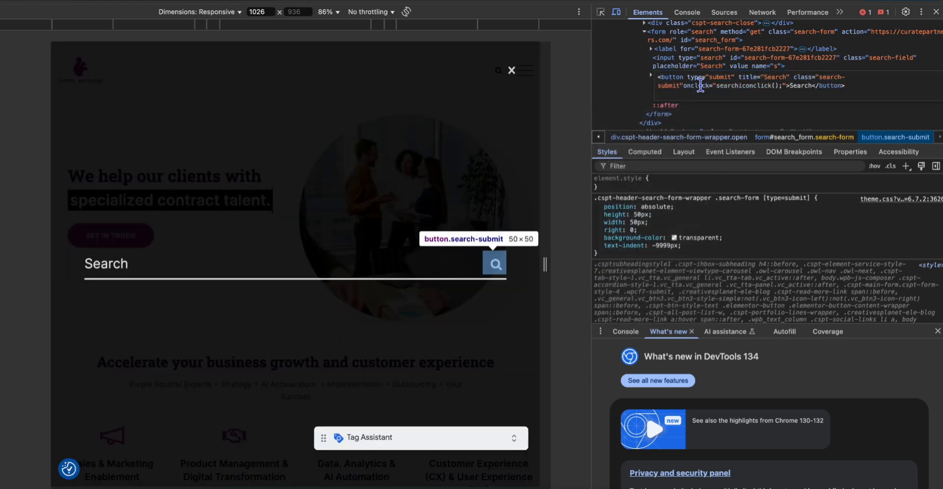
key("super+Return")
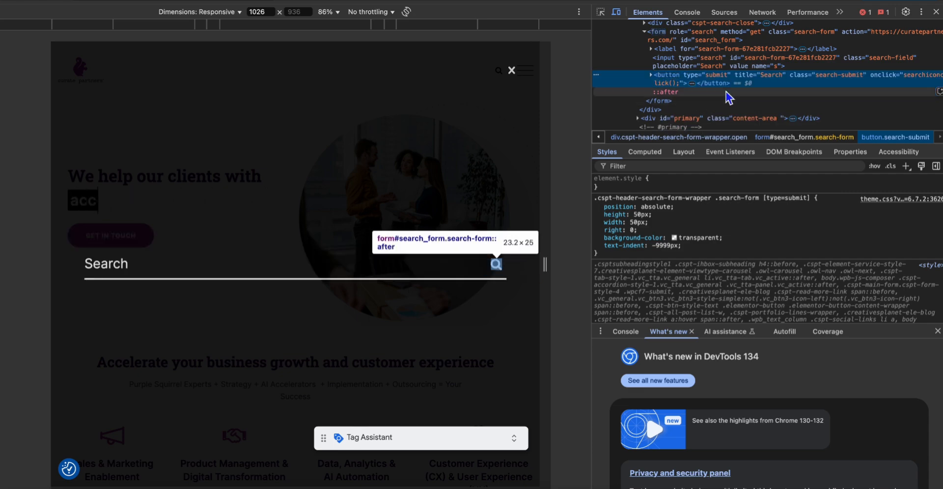
left_click(695, 25)
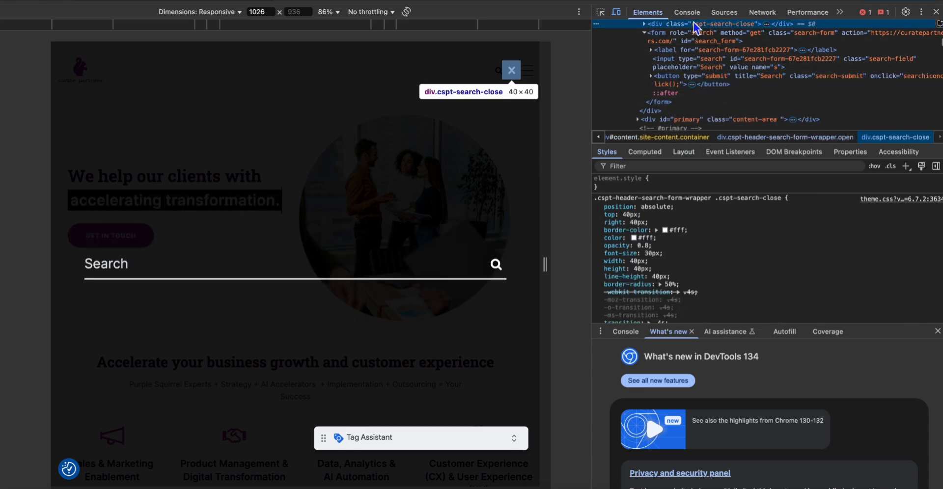
- Clear the site's console and search the site for "qwerty keys" using the search icon
left_click(687, 12)
left_click(616, 27)
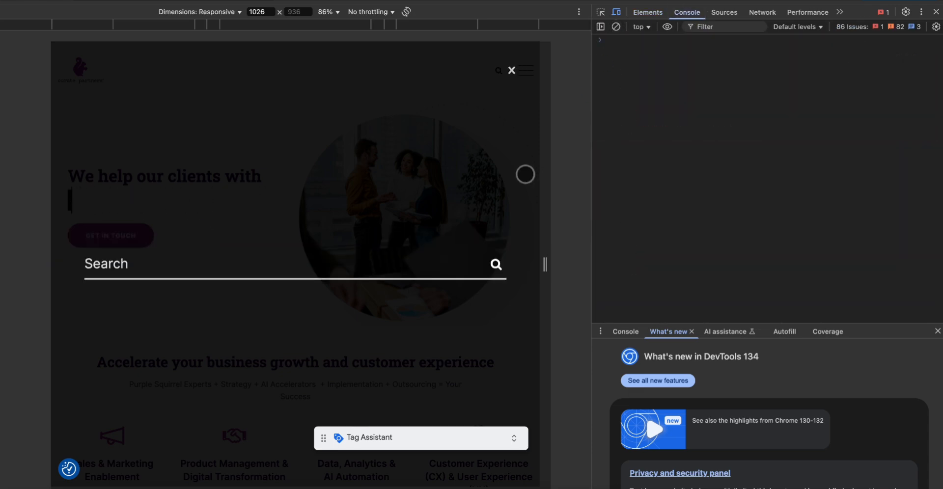
left_click(231, 265)
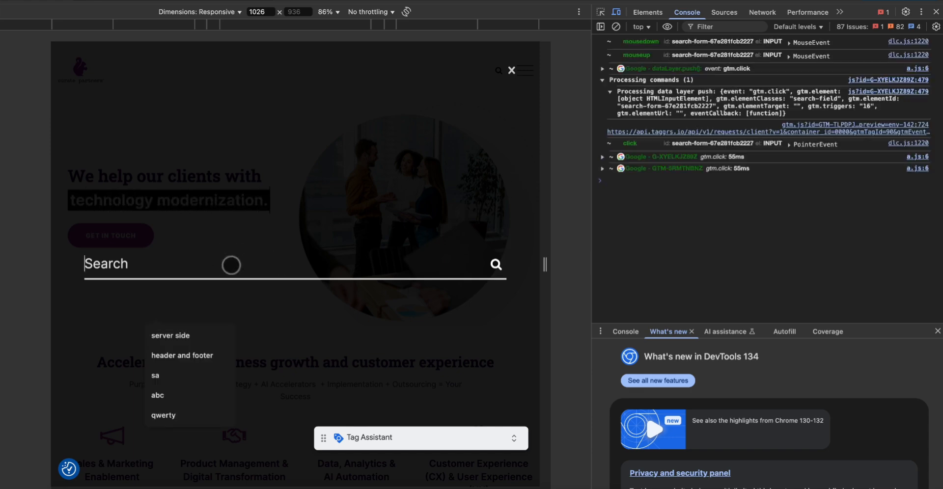
type("qwerty ky")
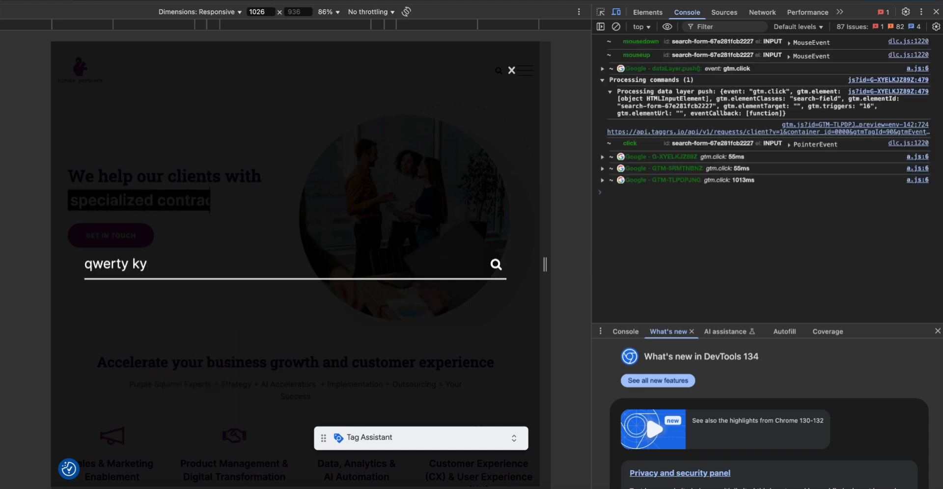
key("BackSpace")
type("eys")
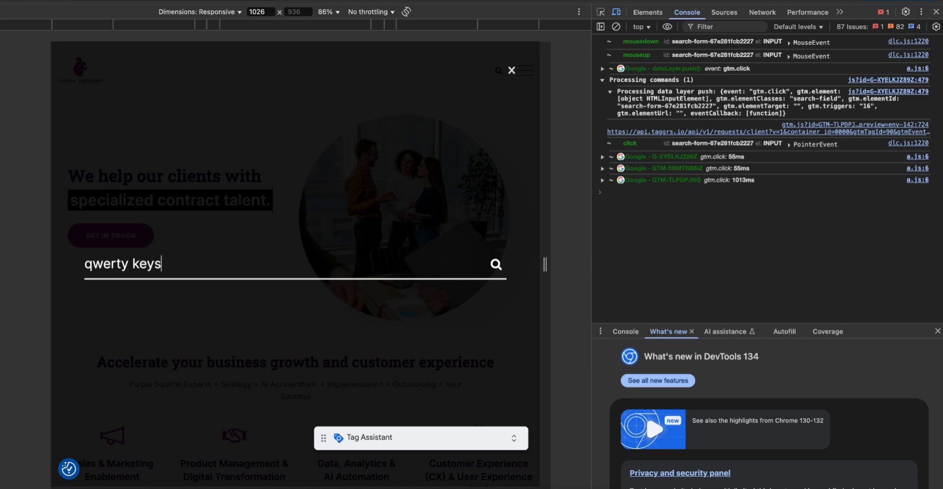
left_click(496, 265)
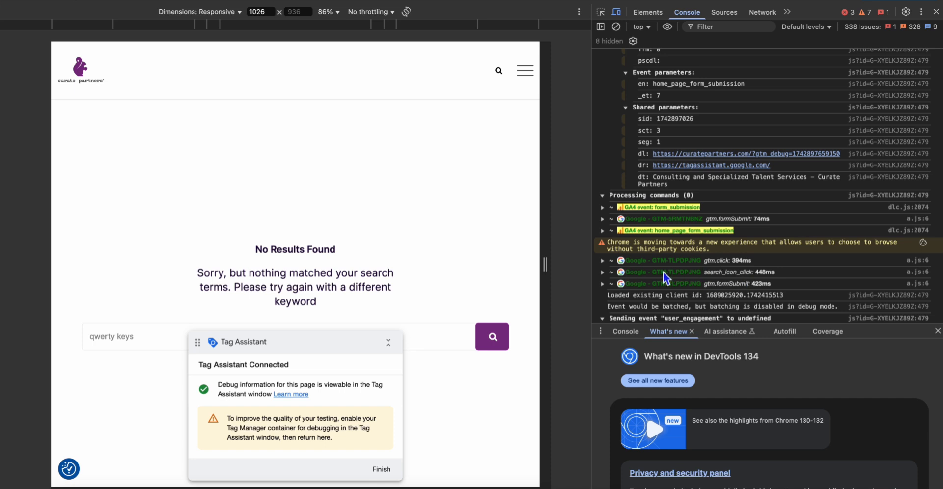
- Examine the search_icon_click entry in the console and the event's full API call in Tag Assistant
left_click(603, 273)
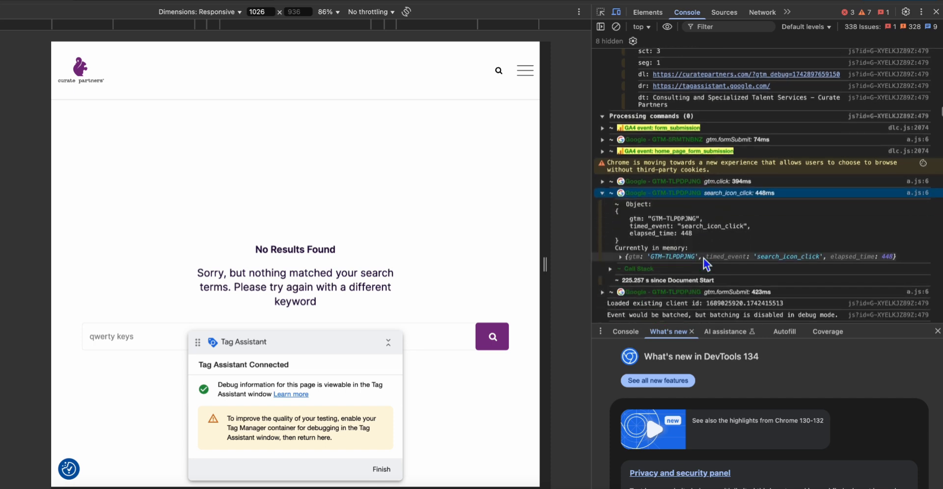
left_click(623, 261)
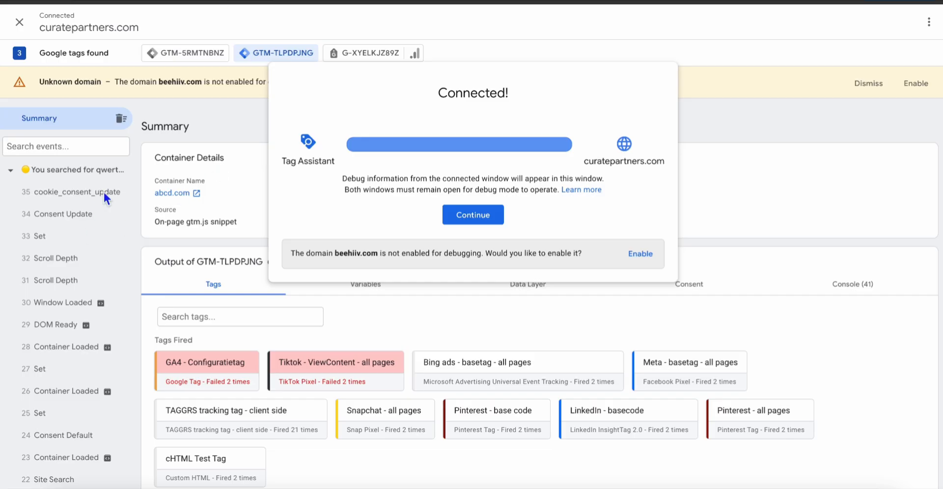
left_click(462, 214)
scroll(106, 241, "down", 3)
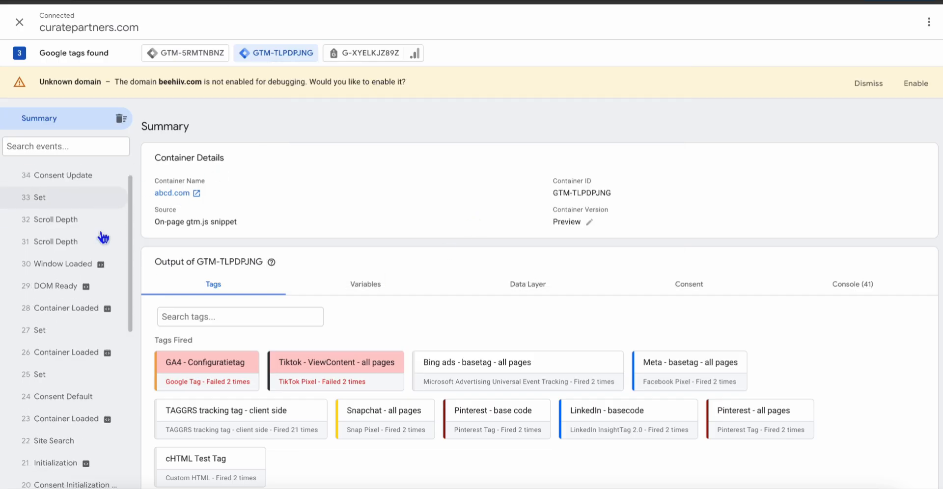
scroll(103, 237, "down", 3)
left_click(49, 360)
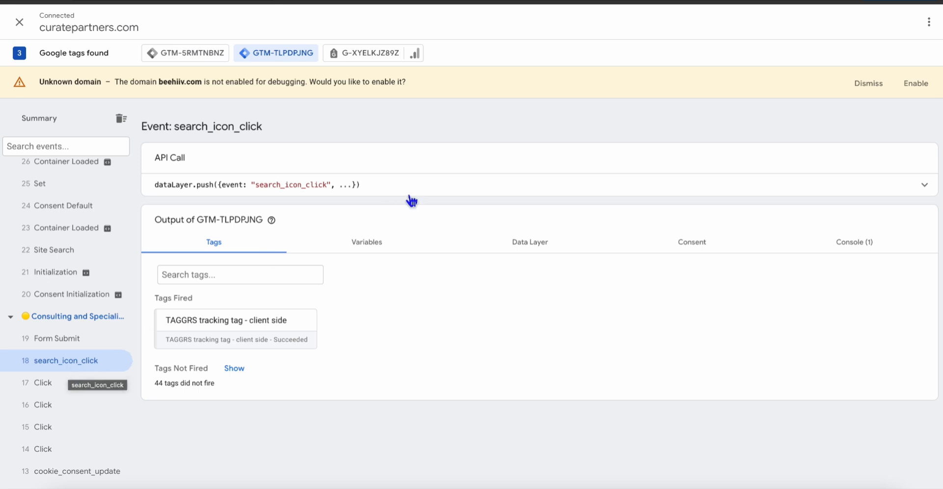
left_click(930, 187)
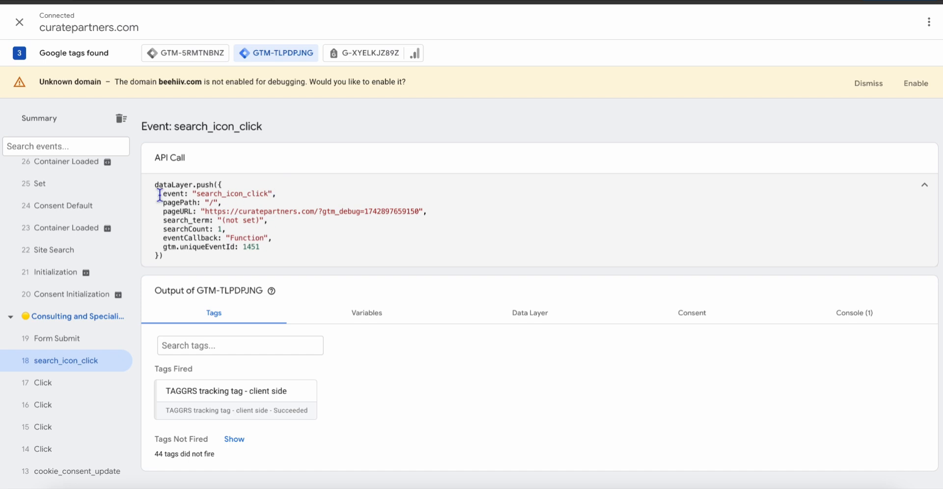
- Enable debugging for the beehiiv.com domain in Tag Assistant and reopen the search overlay on the site's results page
scroll(66, 261, "up", 5)
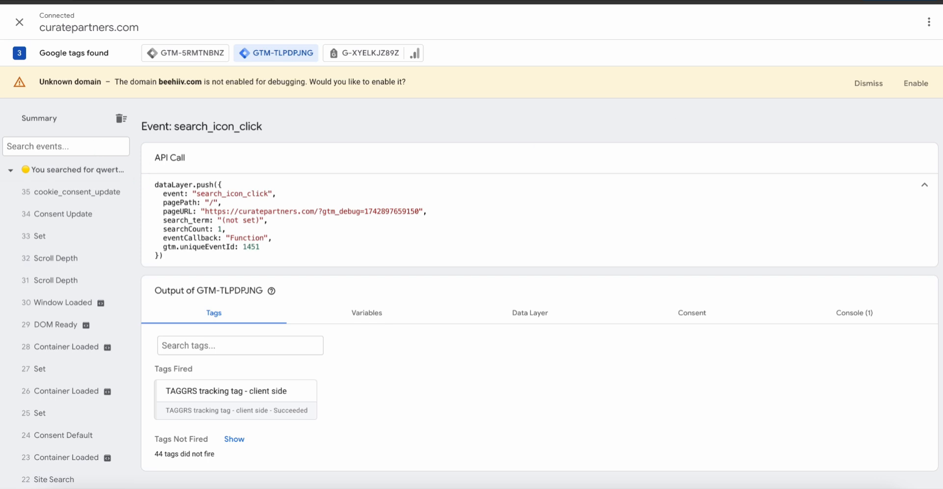
left_click(916, 84)
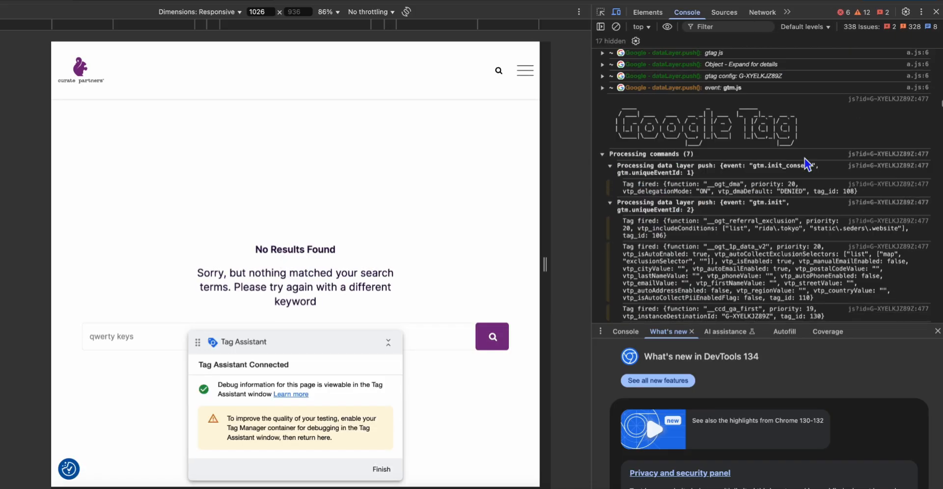
left_click(498, 71)
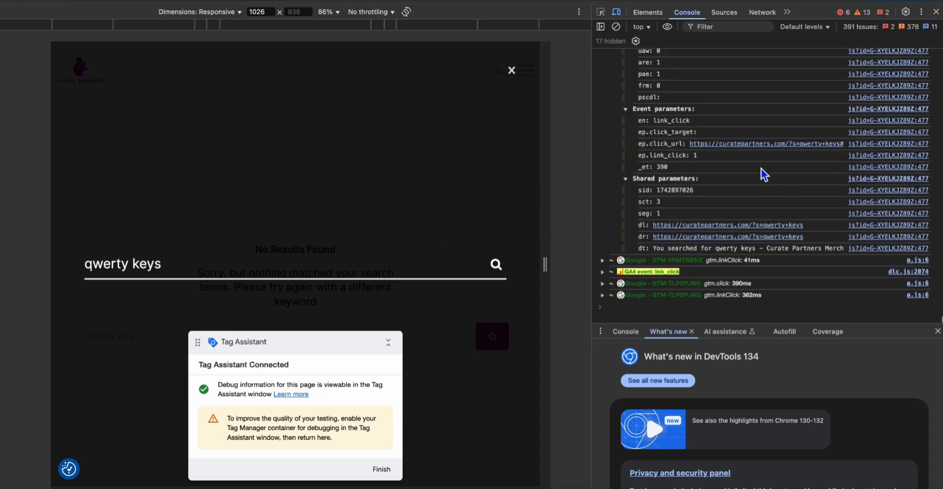
- On the results page, replace the overlay's search-submit button HTML with the copied markup containing onclick="searchiconclick();"
left_click(651, 15)
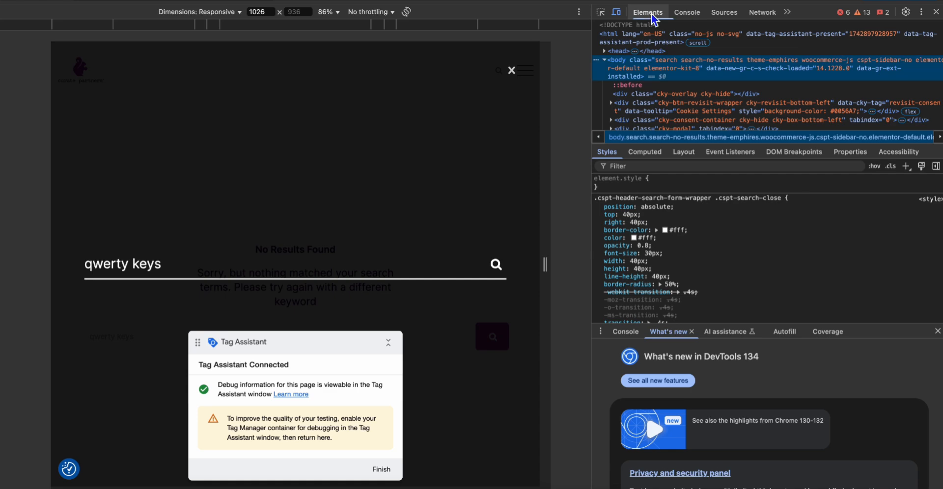
left_click(601, 26)
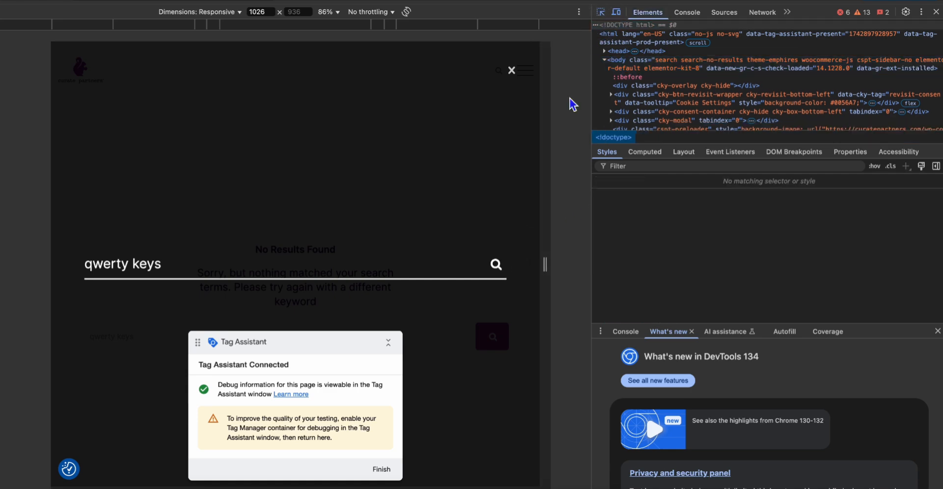
key("super+shift+c")
left_click(494, 265)
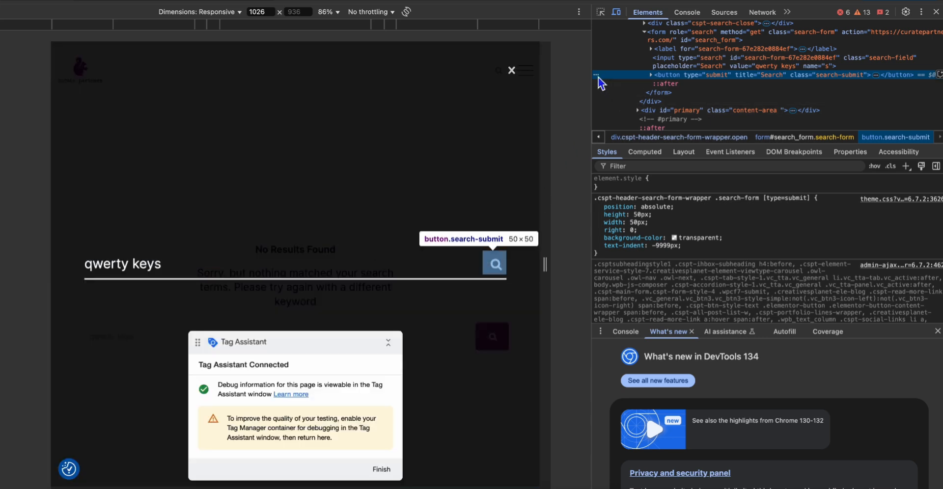
right_click(597, 78)
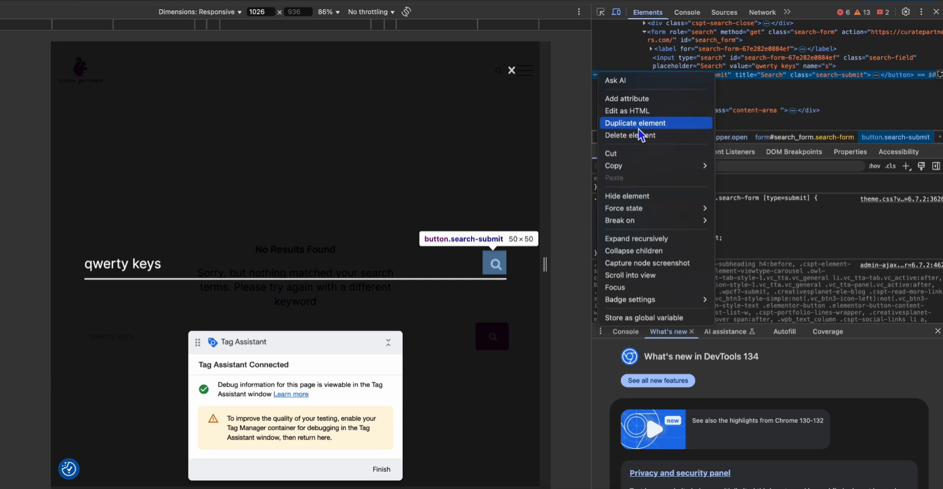
left_click(638, 111)
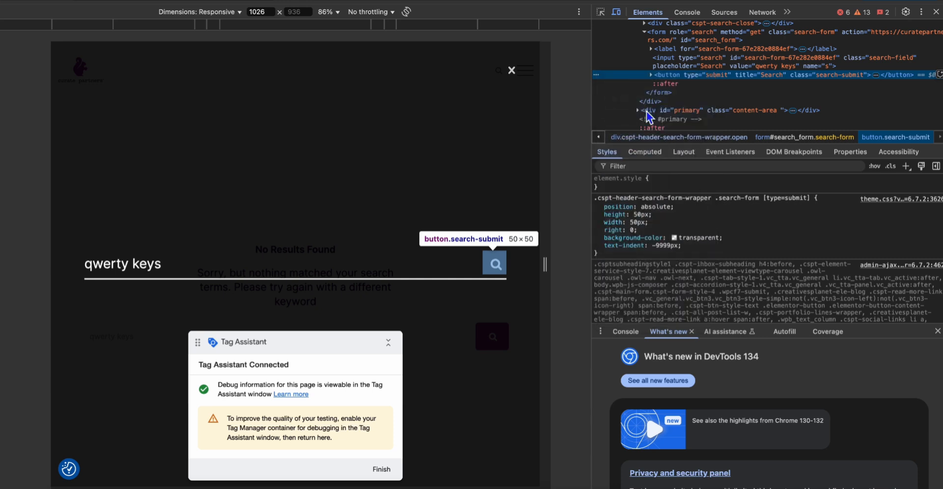
left_click(648, 117)
key("ctrl+v")
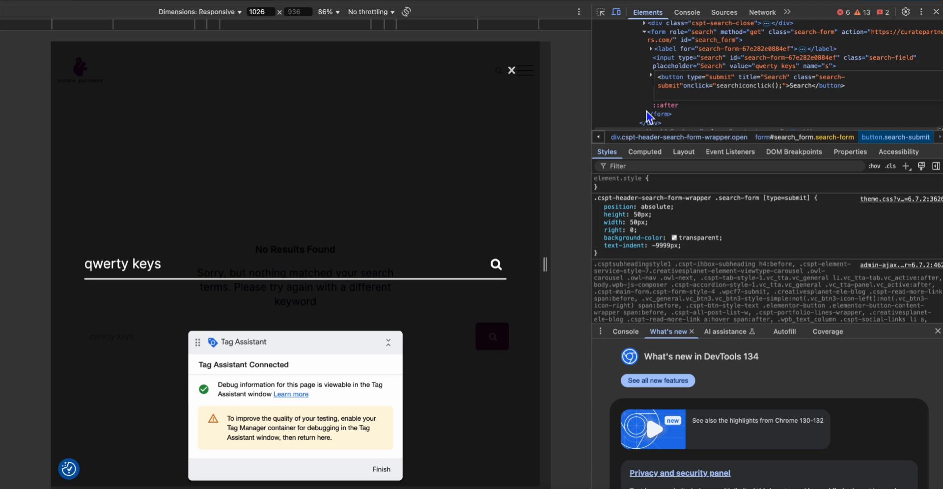
key("ctrl+Return")
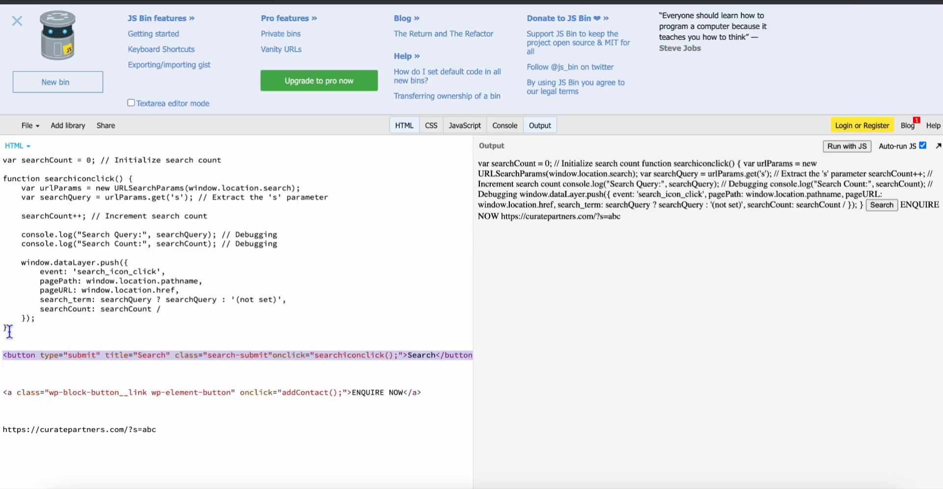
- Remove the stray slash after "searchCount: searchCount" in JS Bin and copy the corrected searchCount and searchiconclick code
left_click(11, 329)
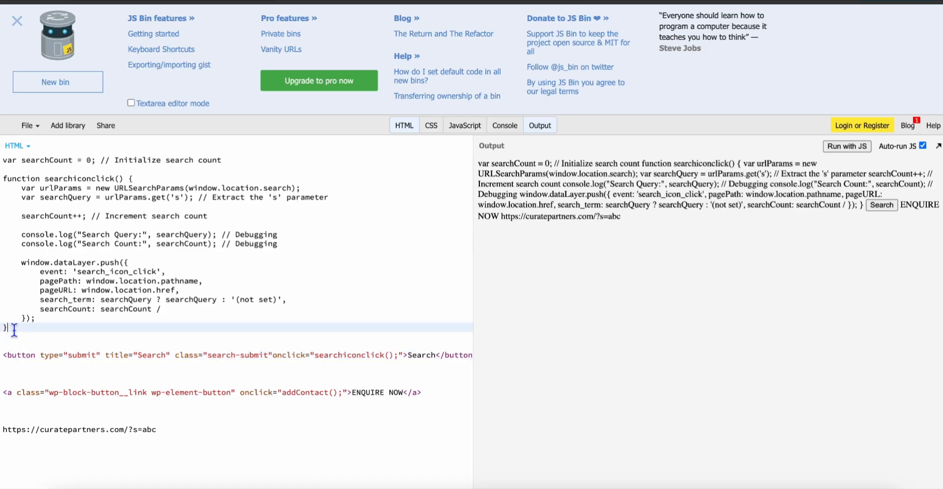
left_click(166, 311)
key("BackSpace")
left_click_drag(44, 330, 2, 165)
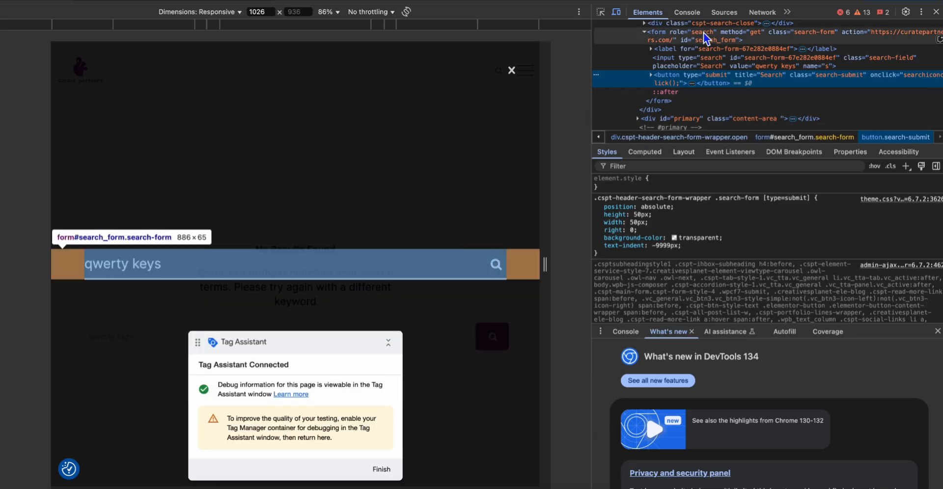
- Run the corrected searchCount and searchiconclick code in the results page's console
left_click(691, 17)
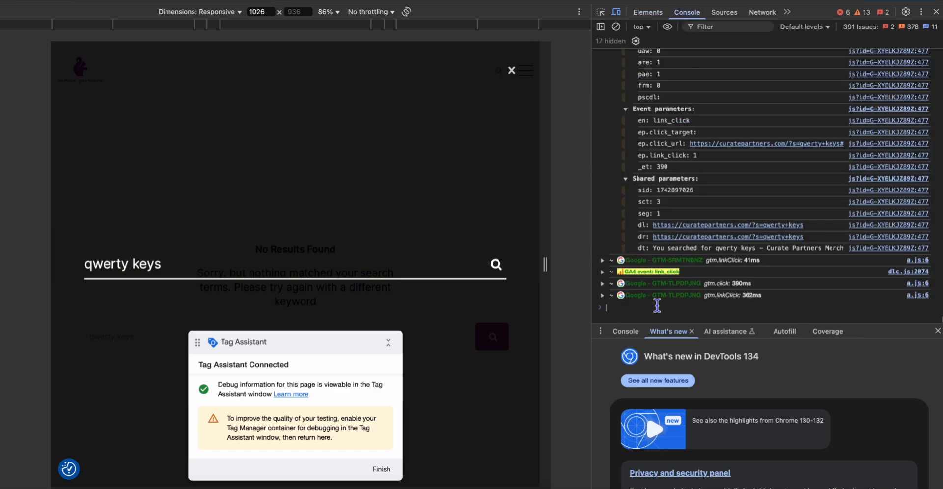
key("ctrl+v")
key("Return")
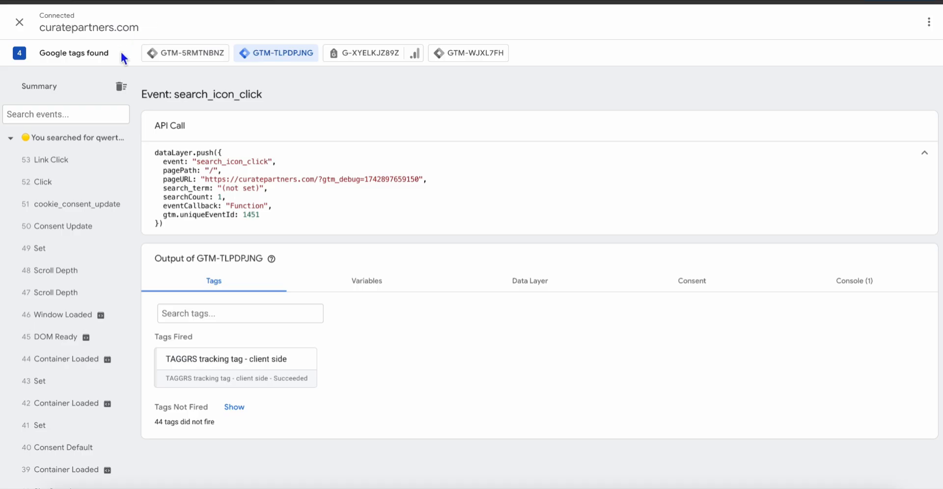
- Clear the recorded events in Tag Assistant and search the site for "qwerty keyszz"
left_click(121, 86)
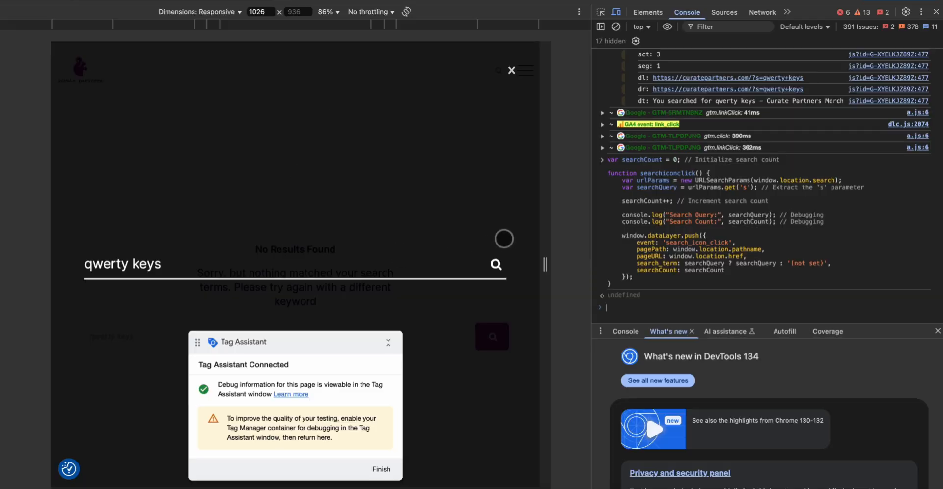
left_click(500, 266)
left_click(394, 270)
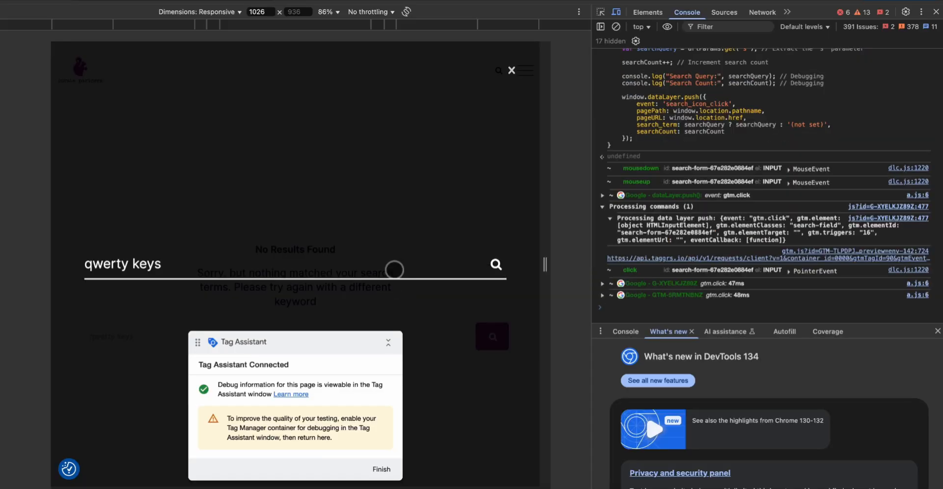
type("zz")
key("Return")
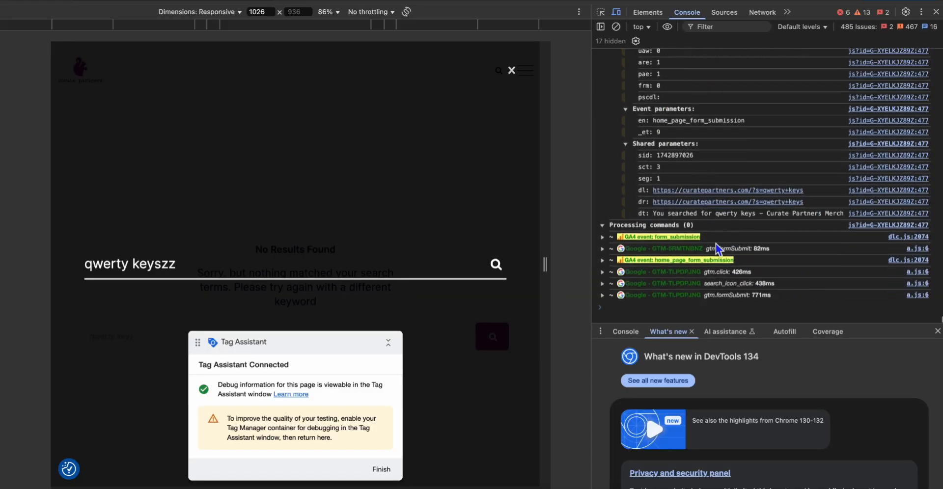
- In Tag Assistant, open the recorded search_icon_click event and expand its API call to inspect the pushed parameters
scroll(715, 243, "up", 1)
scroll(715, 244, "down", 1)
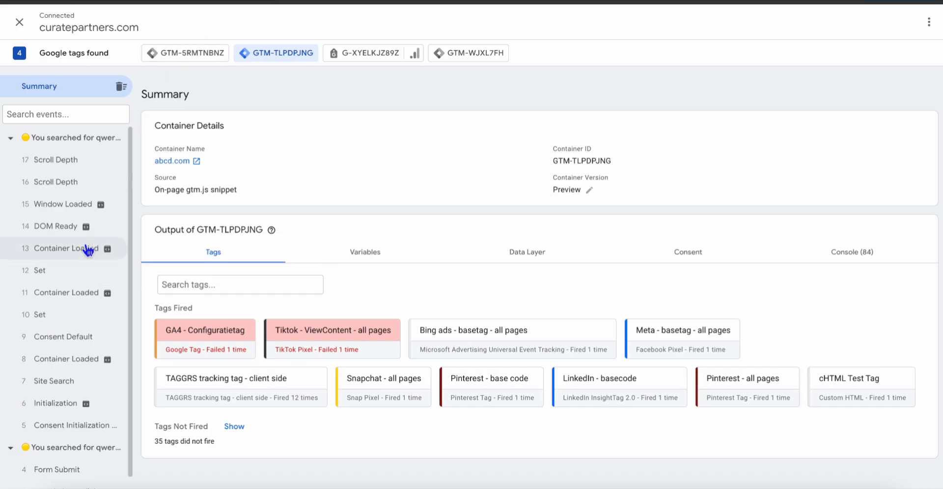
scroll(86, 244, "down", 1)
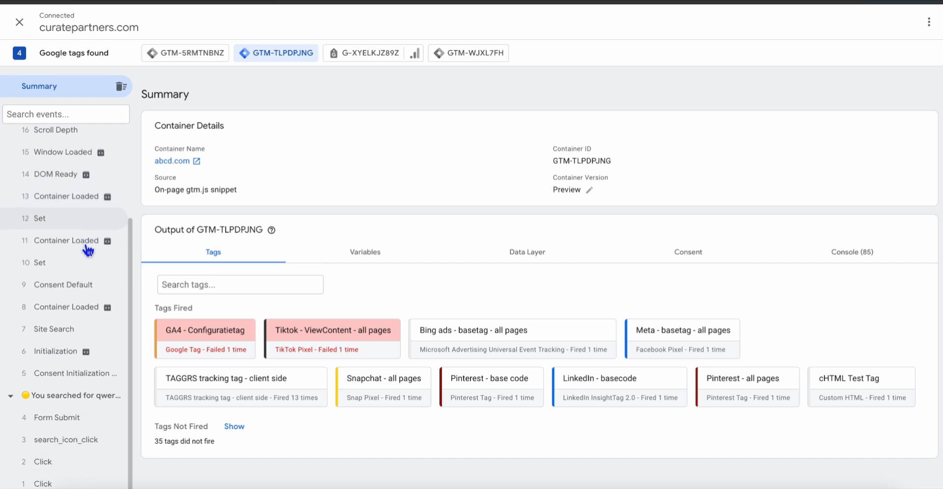
left_click(48, 441)
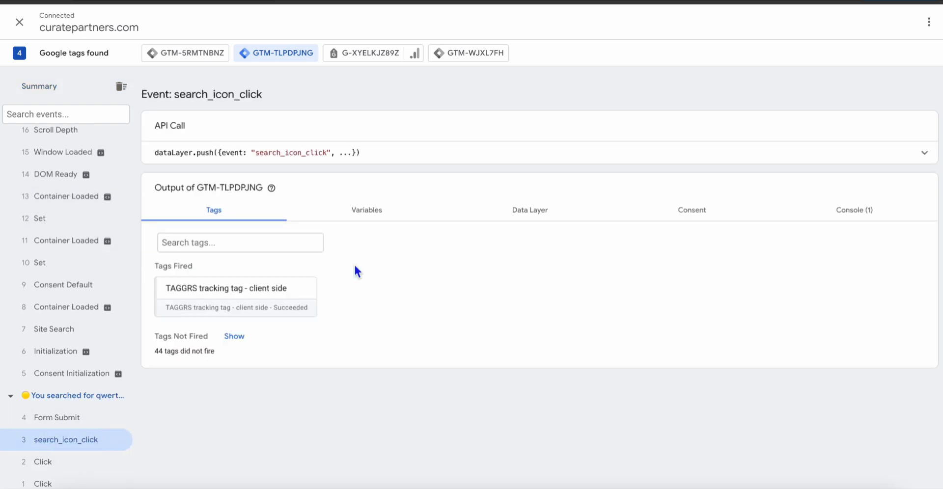
left_click(925, 154)
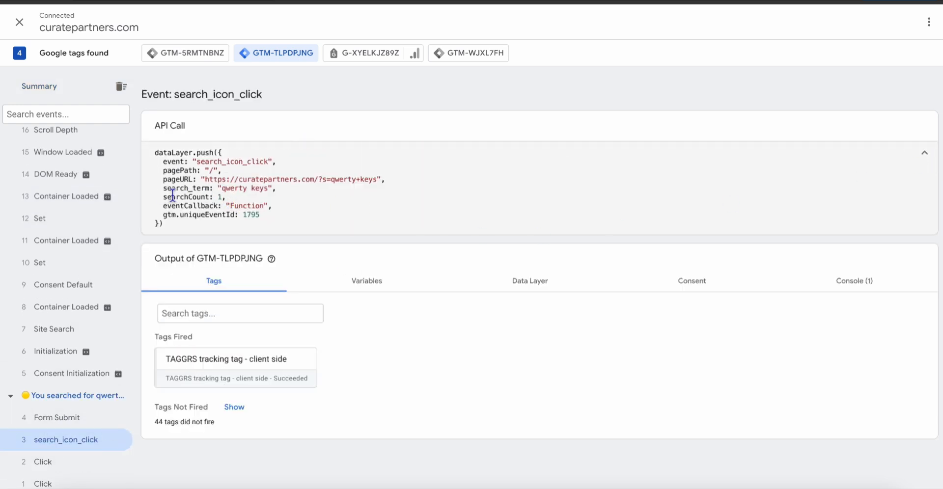
- Copy the search_term parameter name from the event's dataLayer.push code
left_click_drag(164, 189, 226, 201)
left_click(303, 178)
left_click_drag(164, 188, 213, 193)
key("ctrl+c")
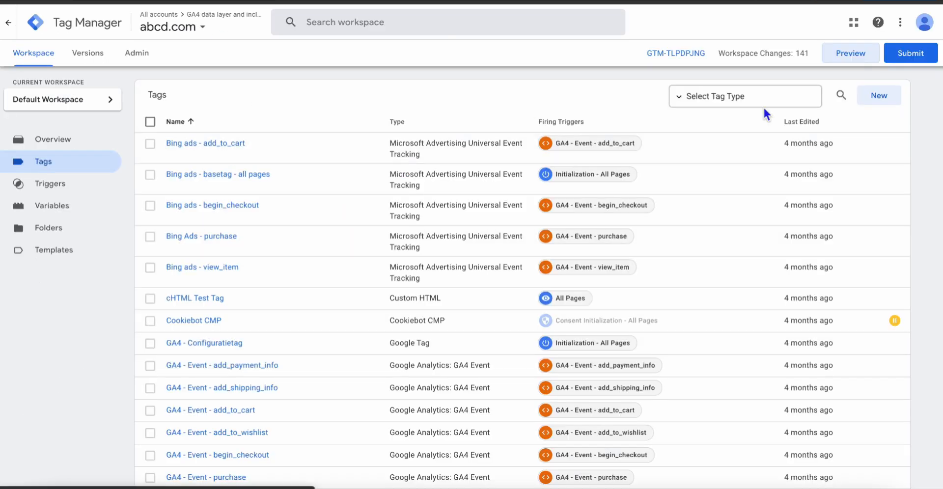
- Switch to Tag Manager and create a new tag named "Test Search Query Tag"
left_click(879, 100)
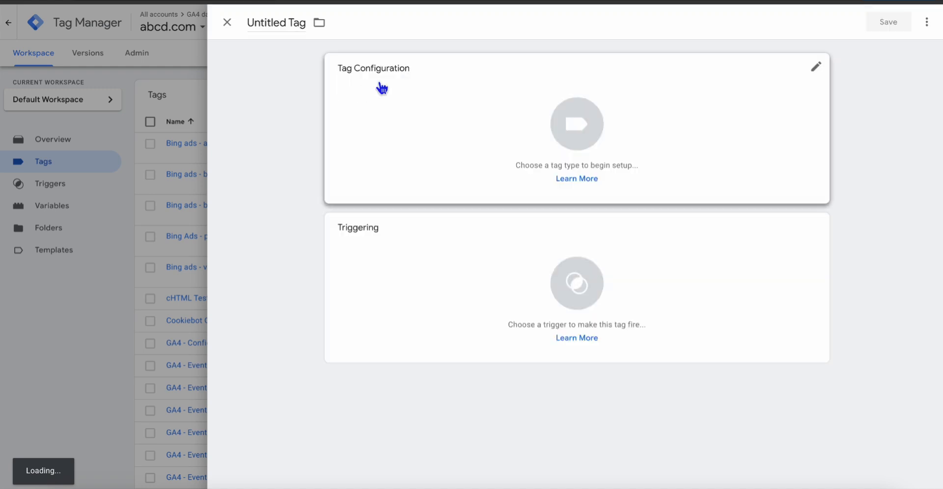
left_click_drag(288, 25, 227, 30)
type("Test")
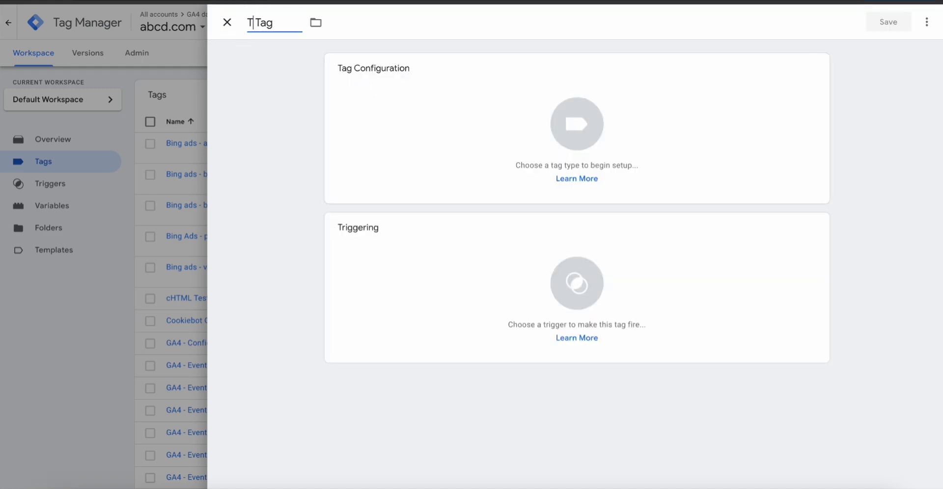
type(" Search Q")
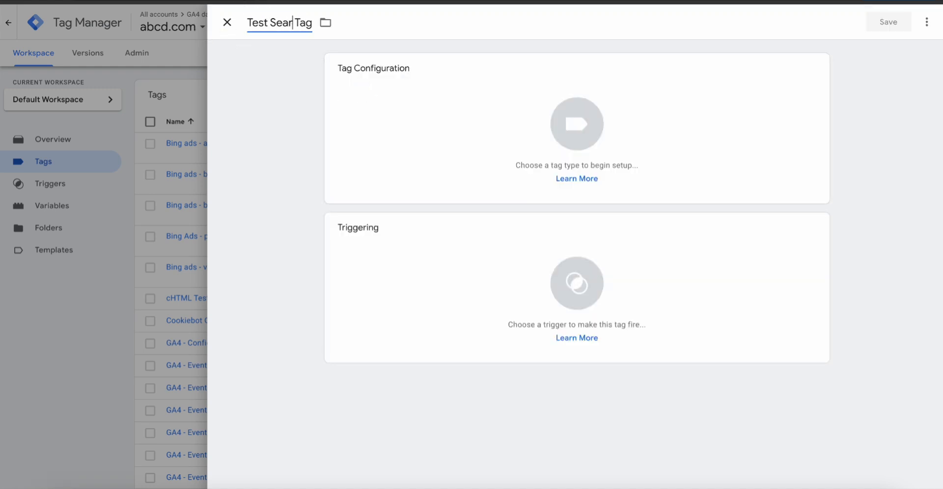
type("uery")
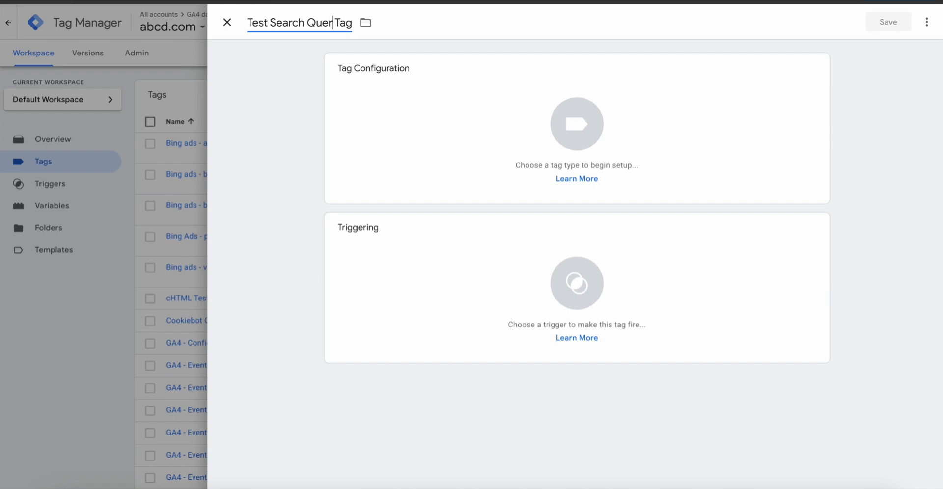
- Configure the tag as a Google Analytics: GA4 Event with measurement ID G-123456789
left_click(413, 101)
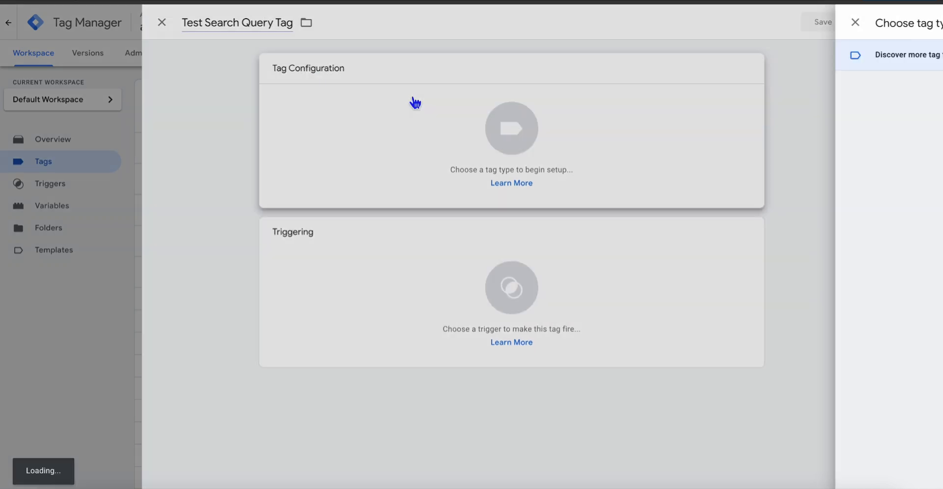
left_click(682, 117)
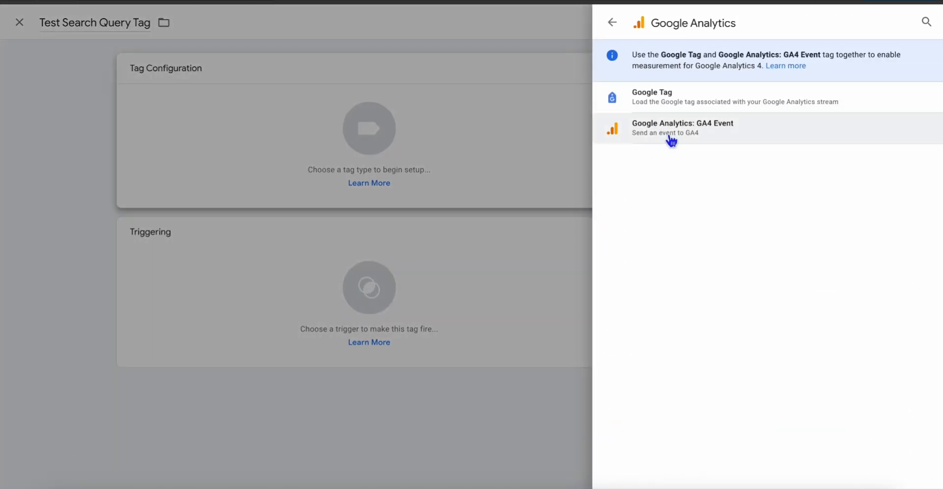
left_click(671, 134)
type("G")
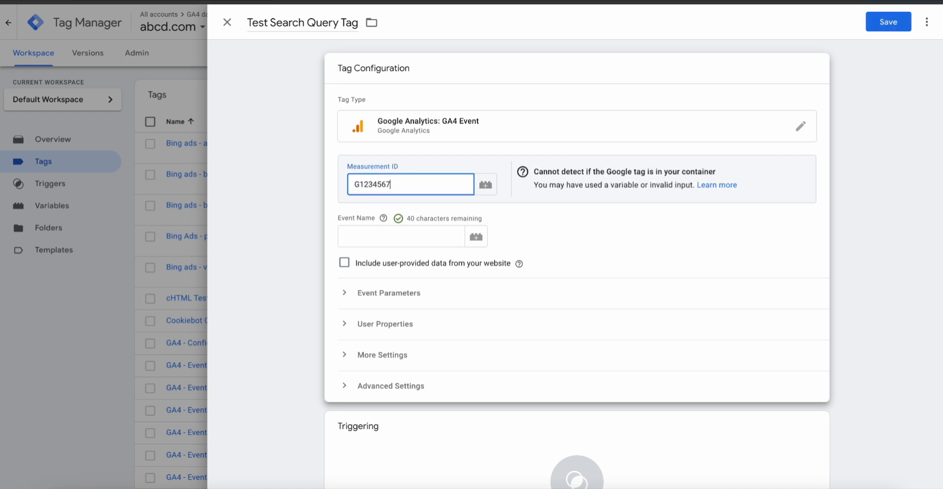
type("-")
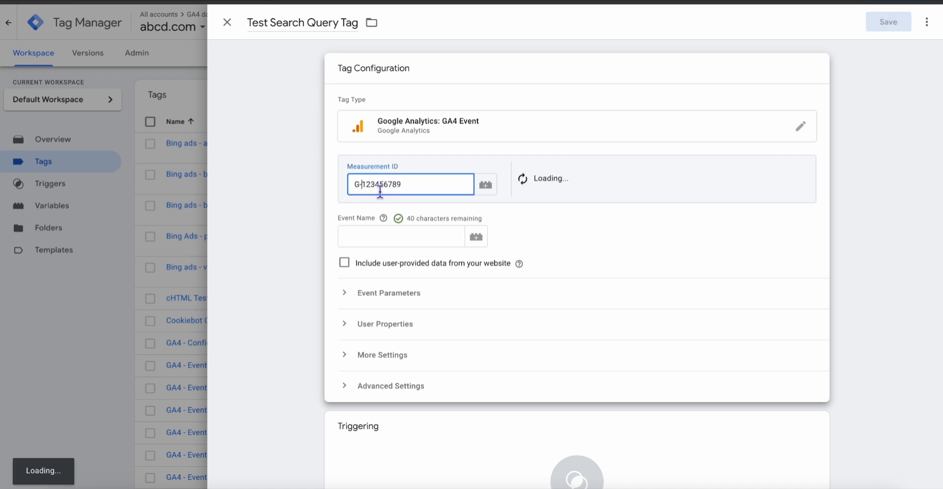
- Set the tag's event name to search_term and add an event parameter also named search_term
left_click(363, 243)
type("term")
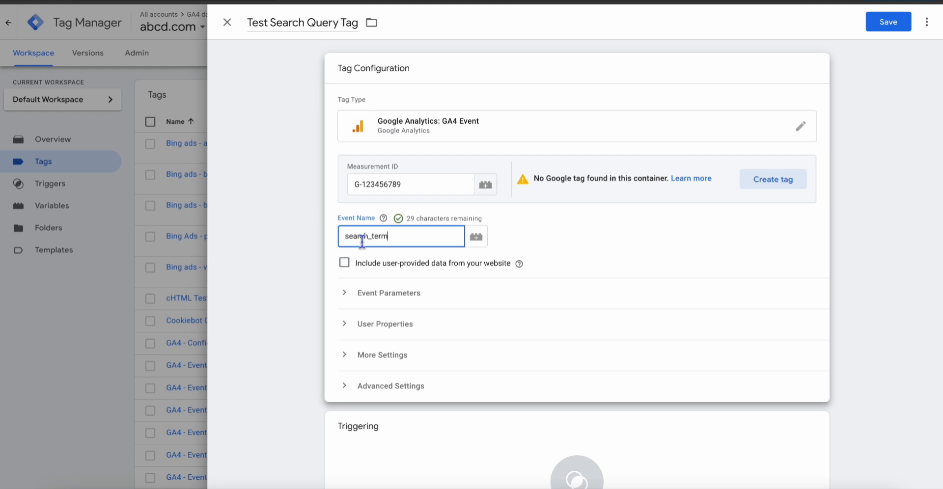
left_click(388, 293)
scroll(504, 229, "down", 3)
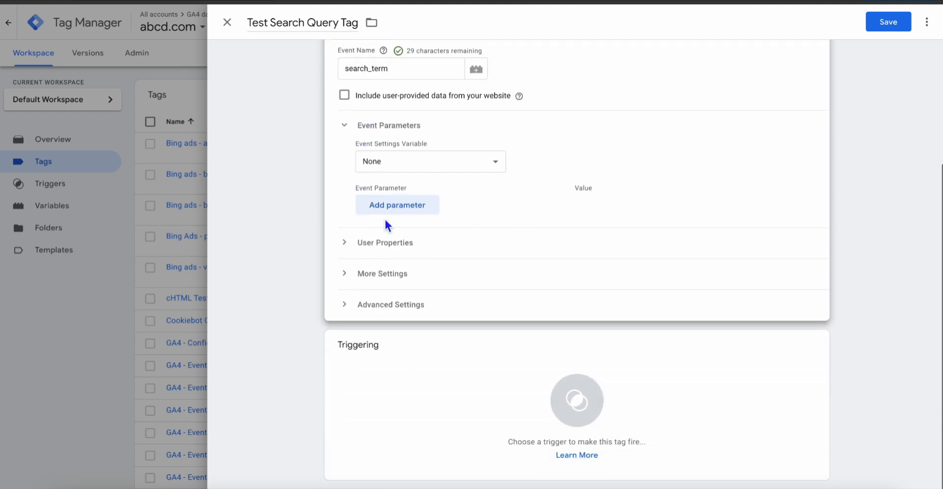
left_click(428, 210)
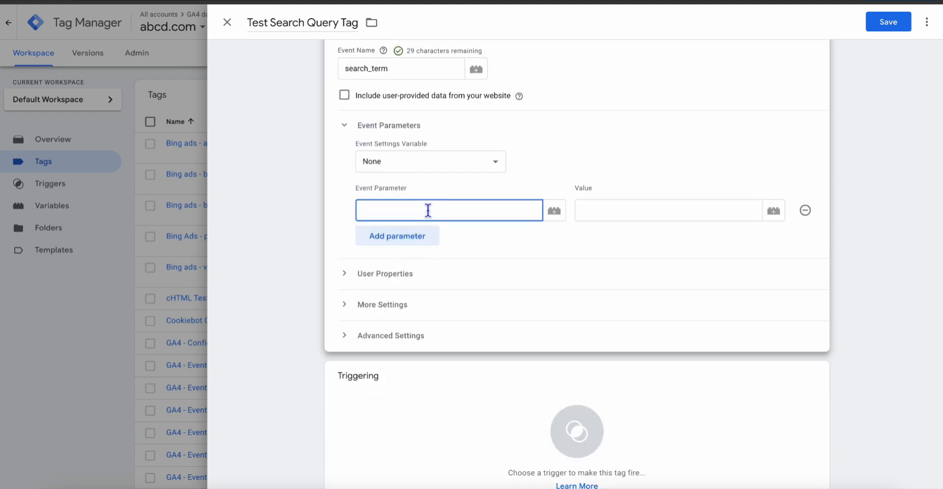
key("ctrl+v")
- Create a new variable for the search_term parameter's value and name it "DLV Search Term Variable"
left_click(689, 211)
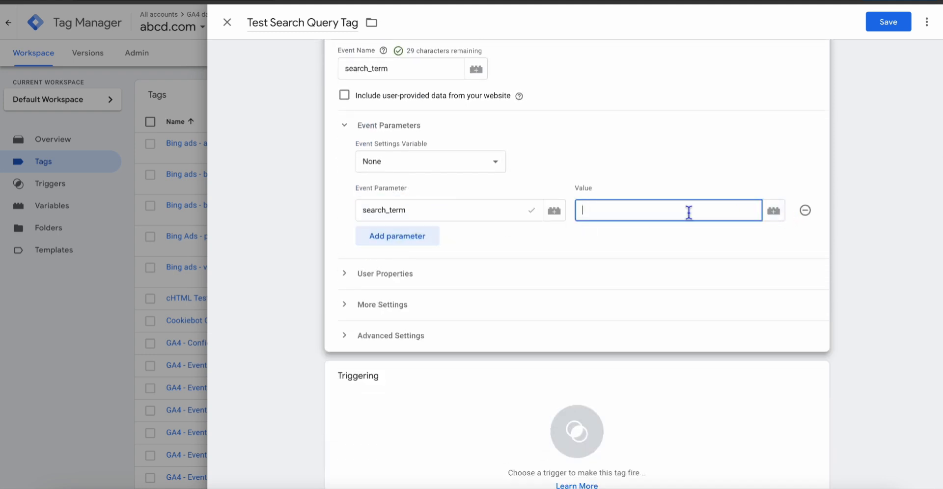
left_click(775, 212)
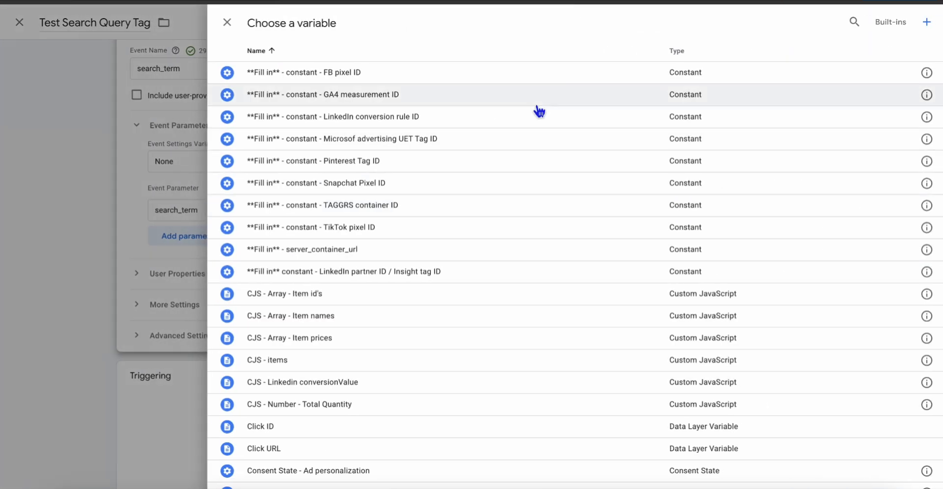
left_click(929, 22)
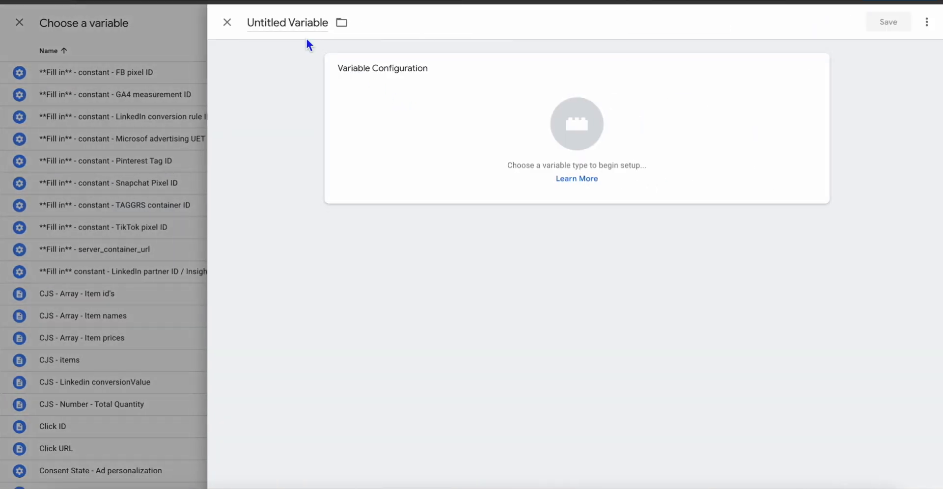
double_click(281, 22)
type("DLV Searc")
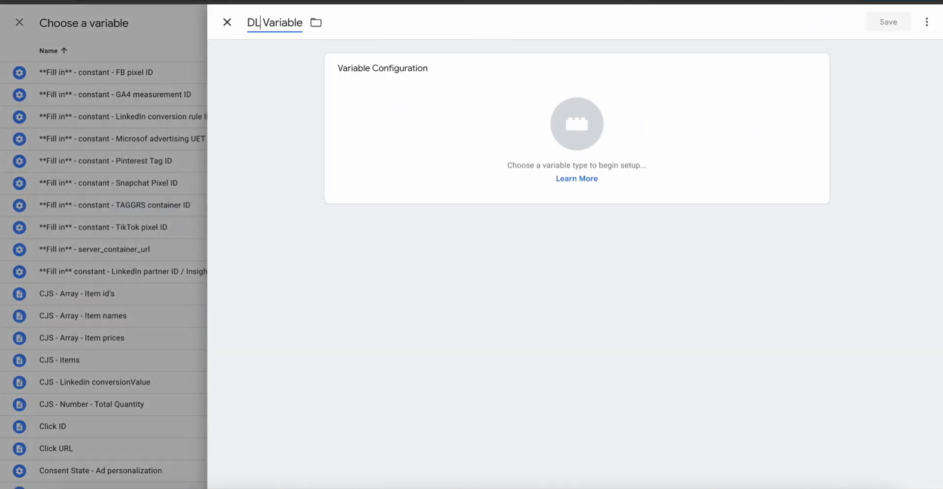
type("h Term")
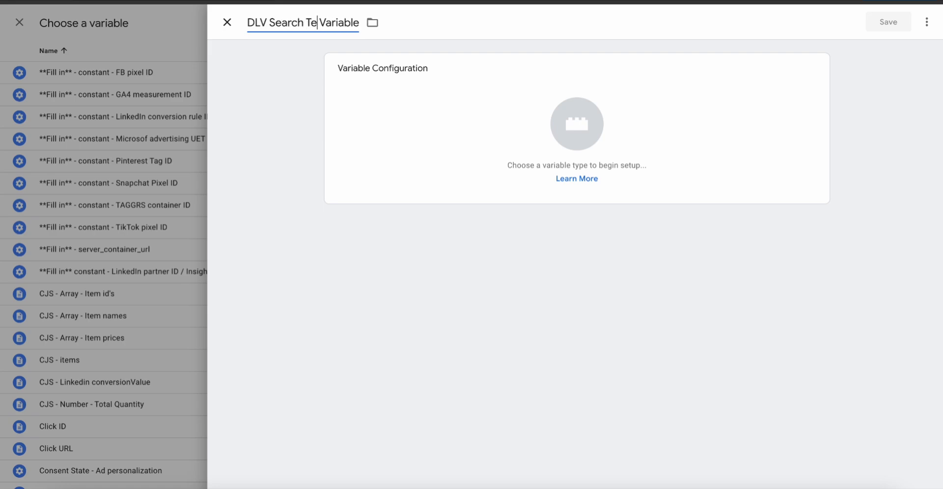
- Make it a Data Layer Variable reading search_term and save it as the parameter's value
left_click(396, 83)
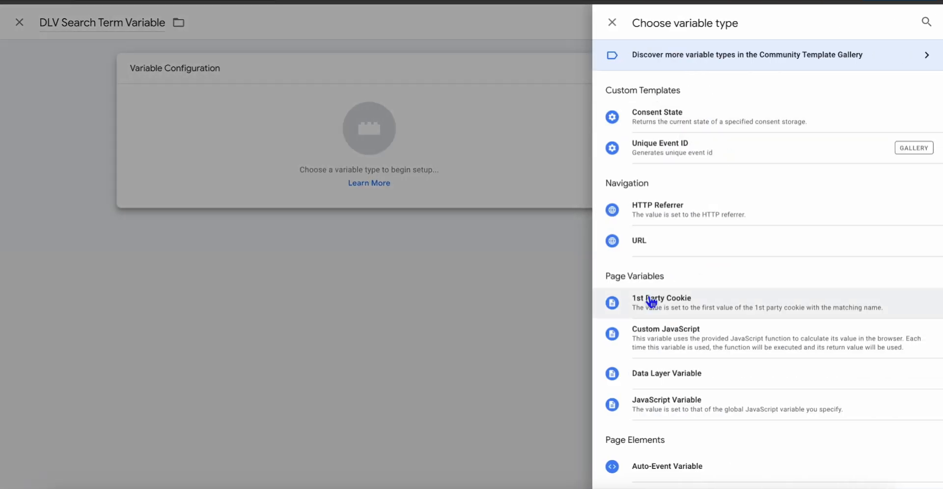
left_click(609, 374)
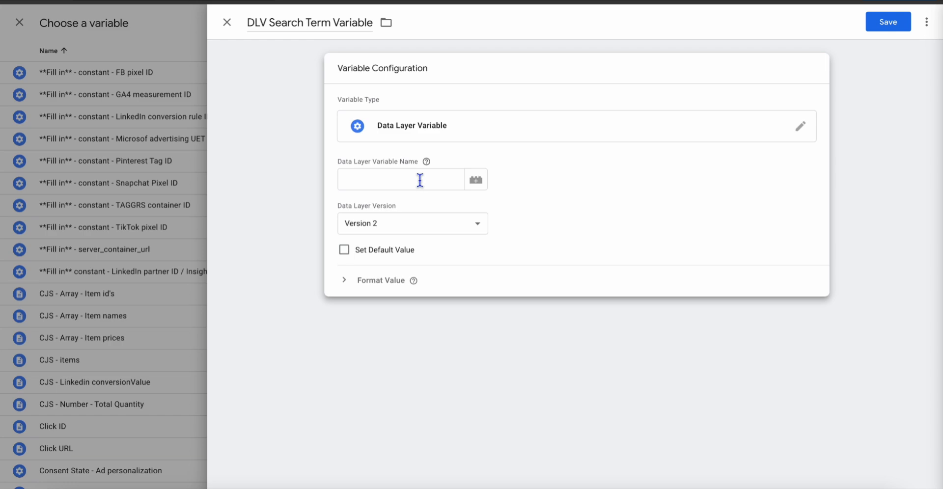
left_click(380, 187)
type("search_term")
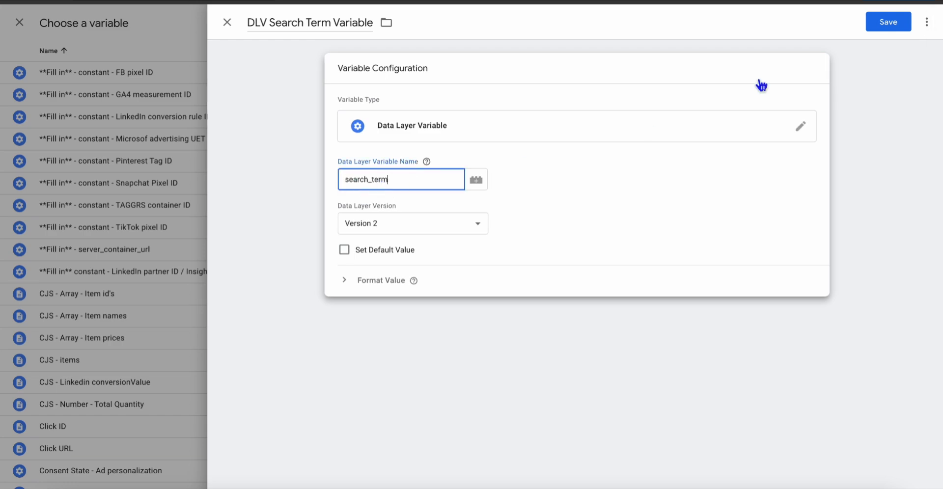
left_click(901, 25)
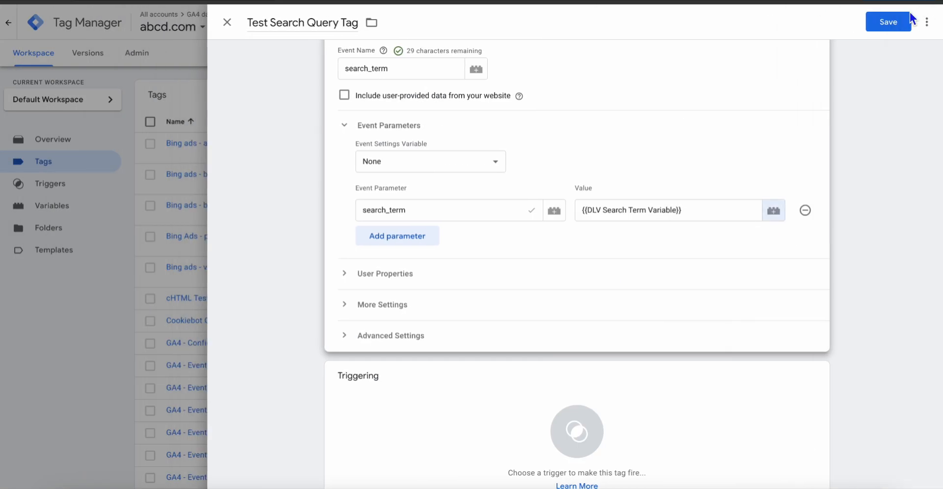
- Create a new trigger of type Custom Event for the Test Search Query Tag
left_click(437, 438)
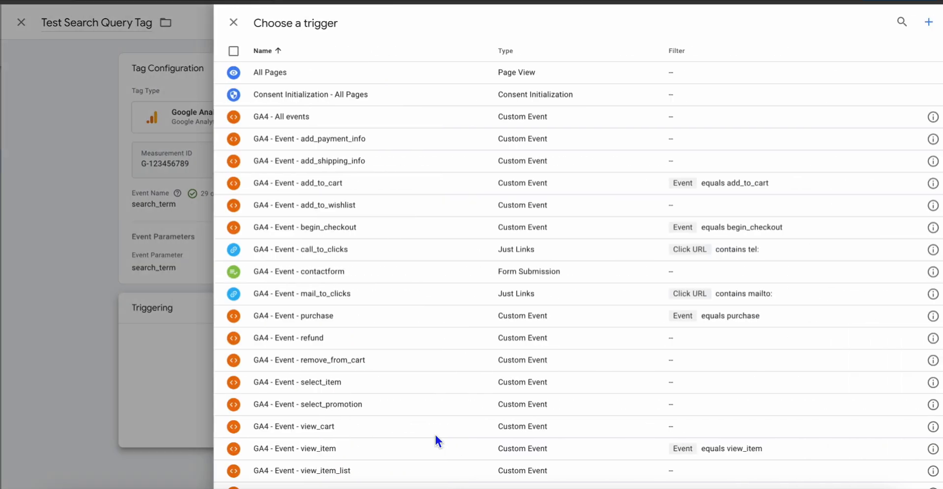
left_click(924, 27)
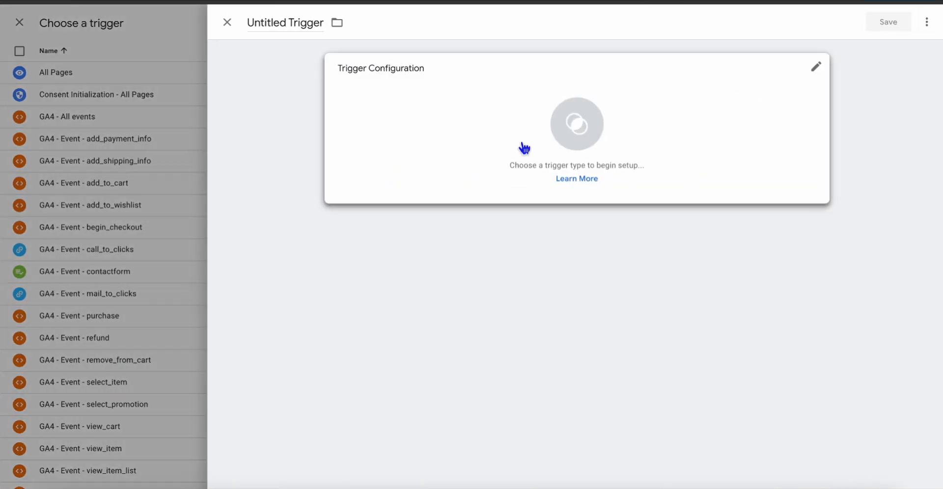
left_click(521, 129)
scroll(636, 293, "down", 3)
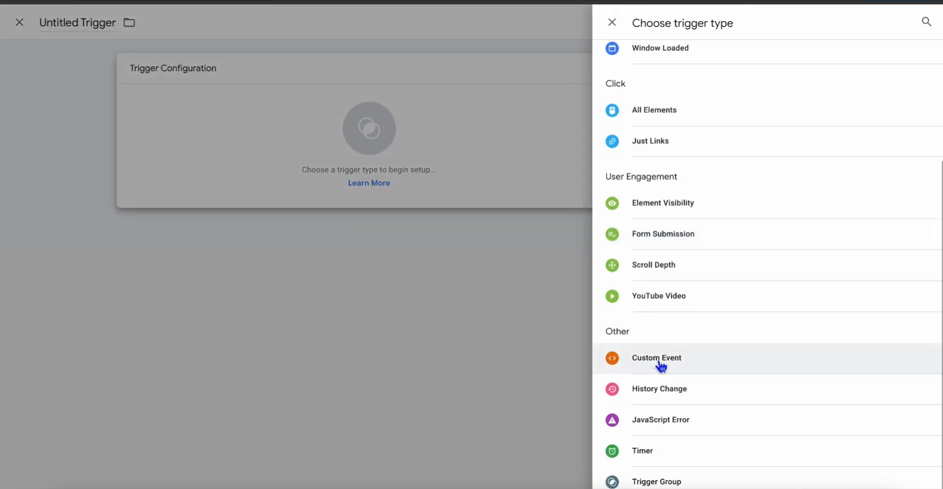
left_click(658, 366)
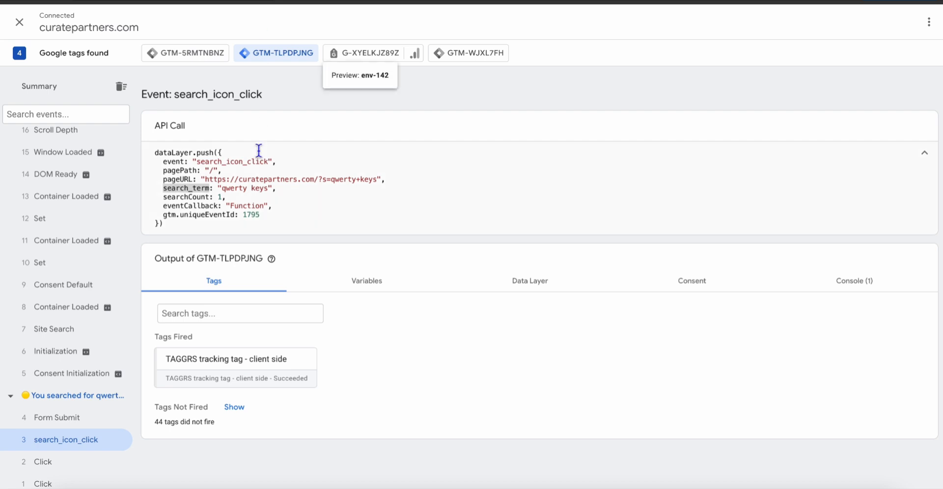
- Copy the event name search_icon_click from the Tag Assistant API call and use it as the trigger's event name
left_click(199, 165)
left_click_drag(200, 167, 267, 161)
key("ctrl+c")
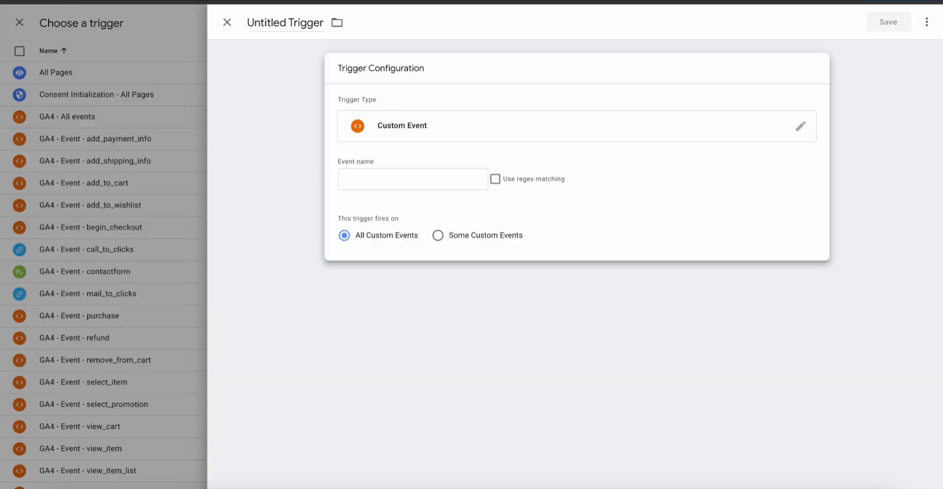
left_click(413, 181)
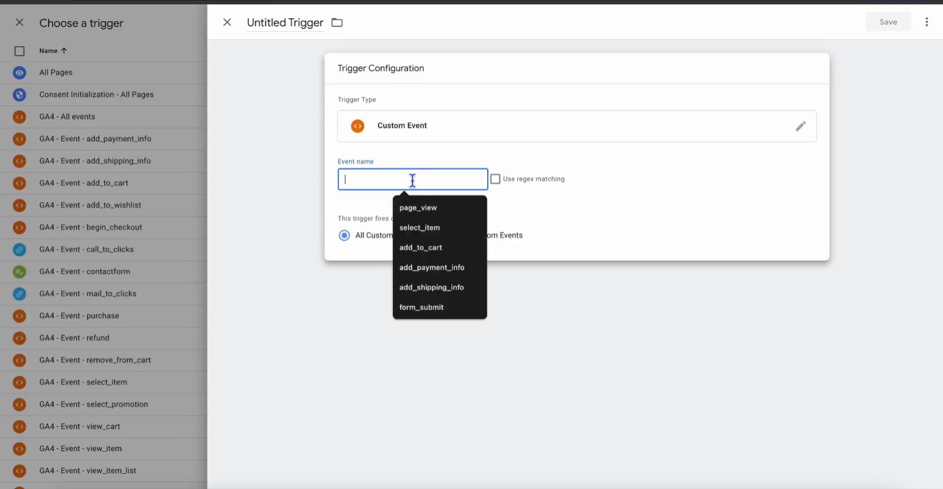
key("ctrl+v")
left_click(448, 240)
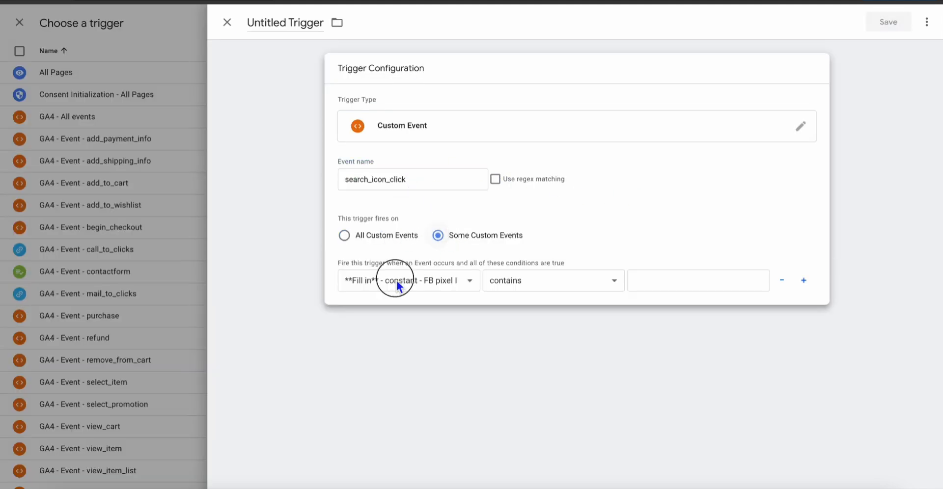
left_click(397, 281)
scroll(427, 424, "down", 5)
scroll(427, 425, "down", 1)
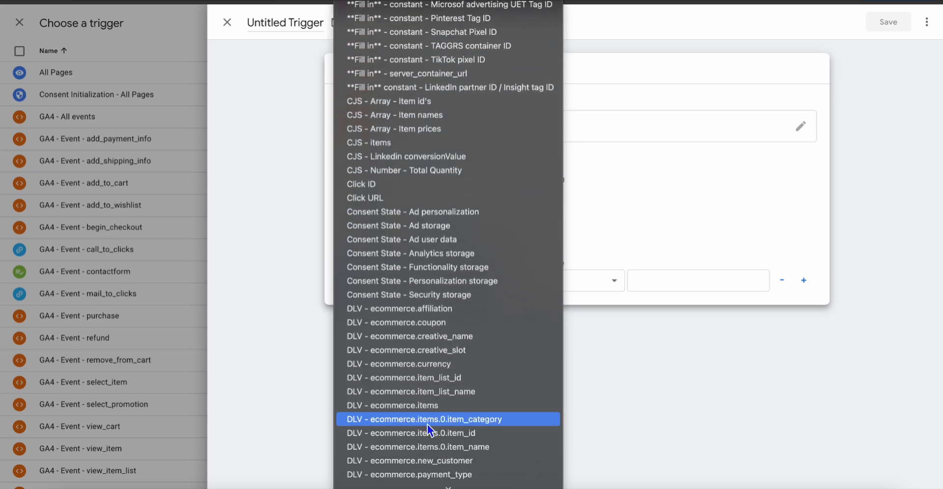
left_click(728, 158)
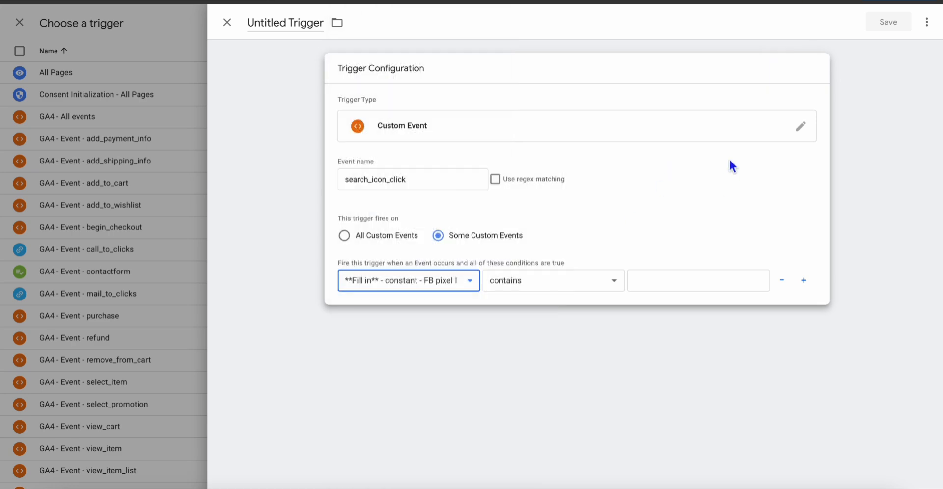
left_click(439, 281)
scroll(405, 344, "down", 5)
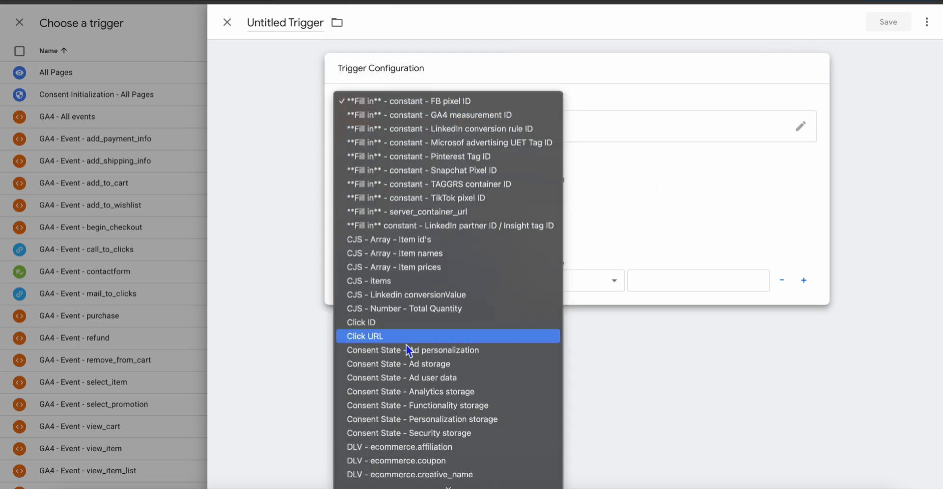
scroll(406, 345, "down", 10)
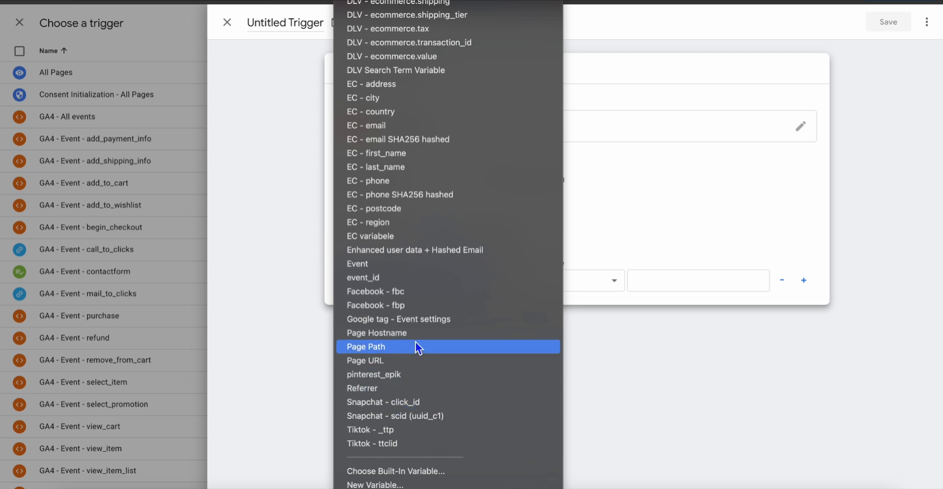
left_click(682, 131)
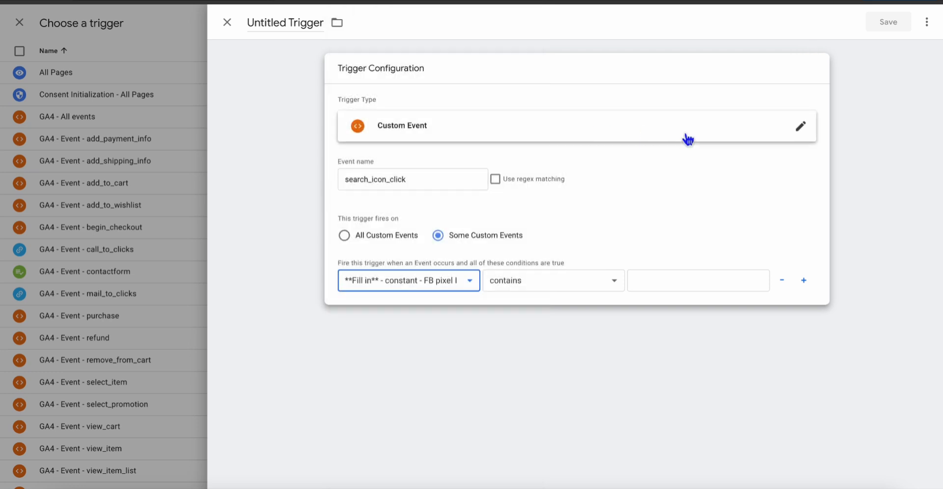
left_click(349, 238)
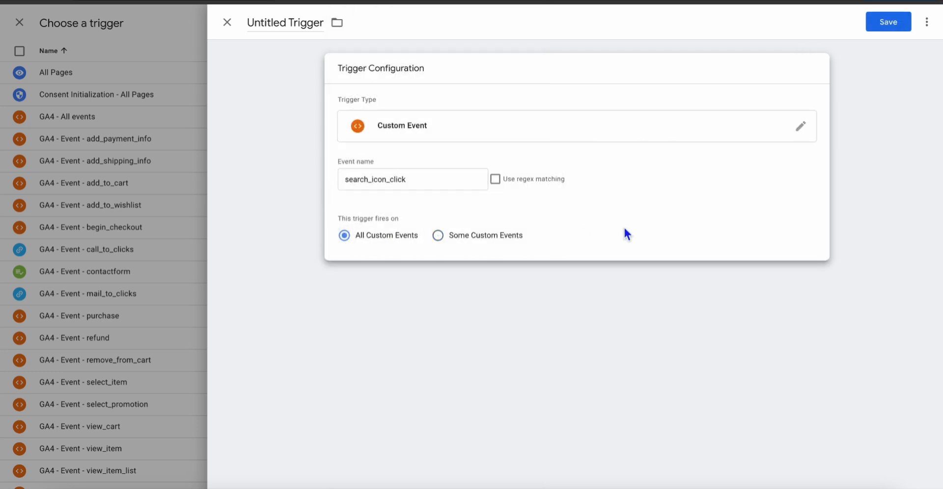
- Name the trigger "TEst Serach Term Trigger" and save it, and save the Test Search Query Tag with it attached
left_click(886, 27)
left_click_drag(289, 27, 243, 20)
type("TEst ")
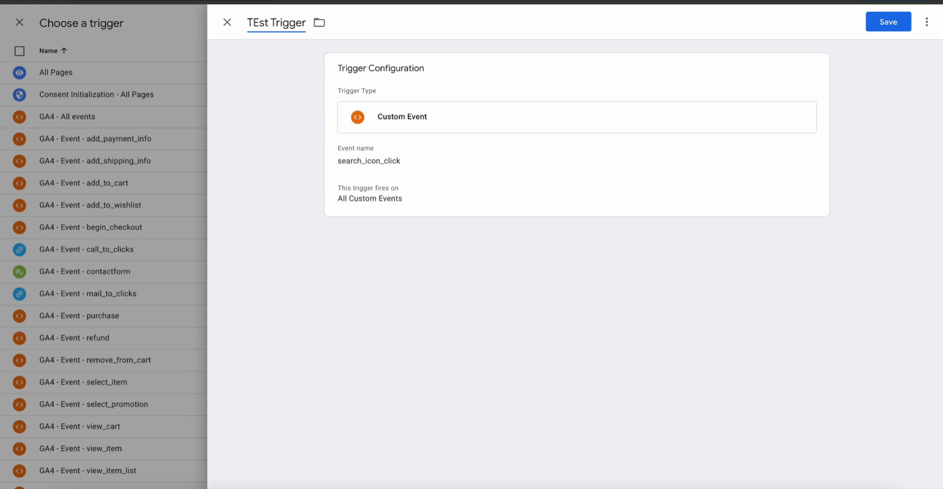
type("Serach Term")
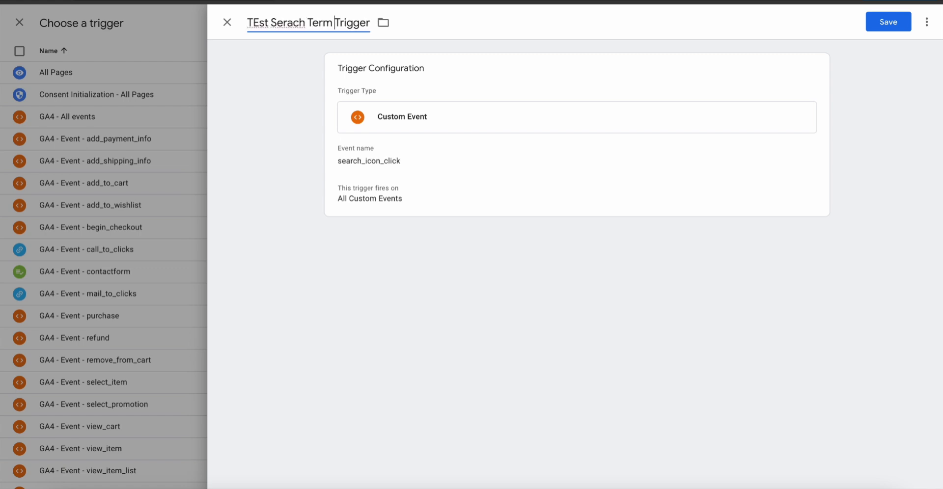
left_click(905, 26)
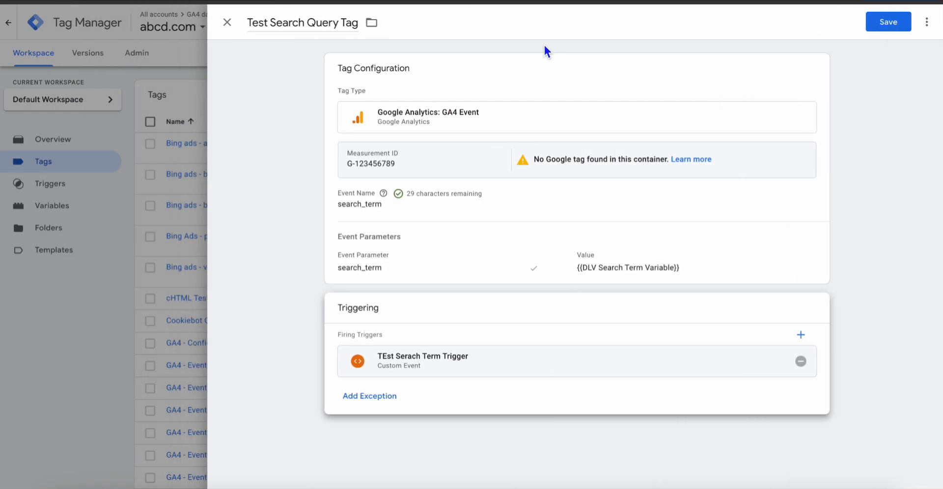
left_click(890, 22)
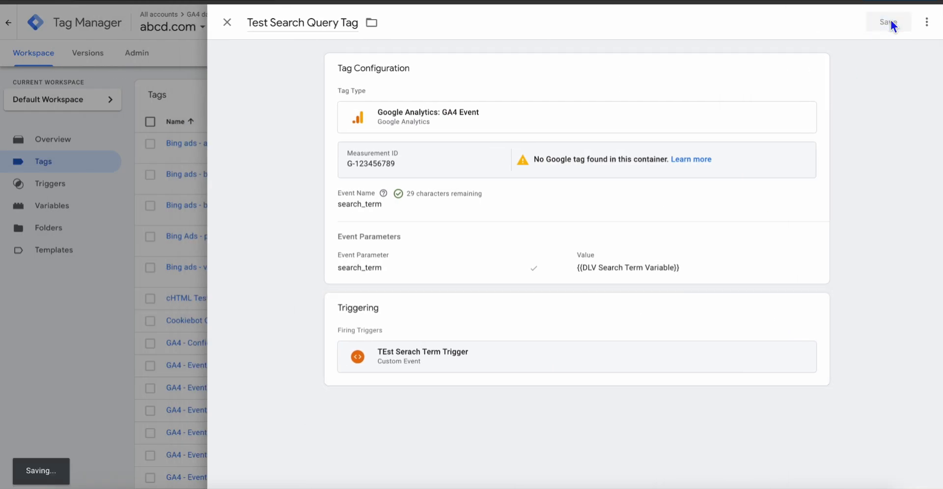